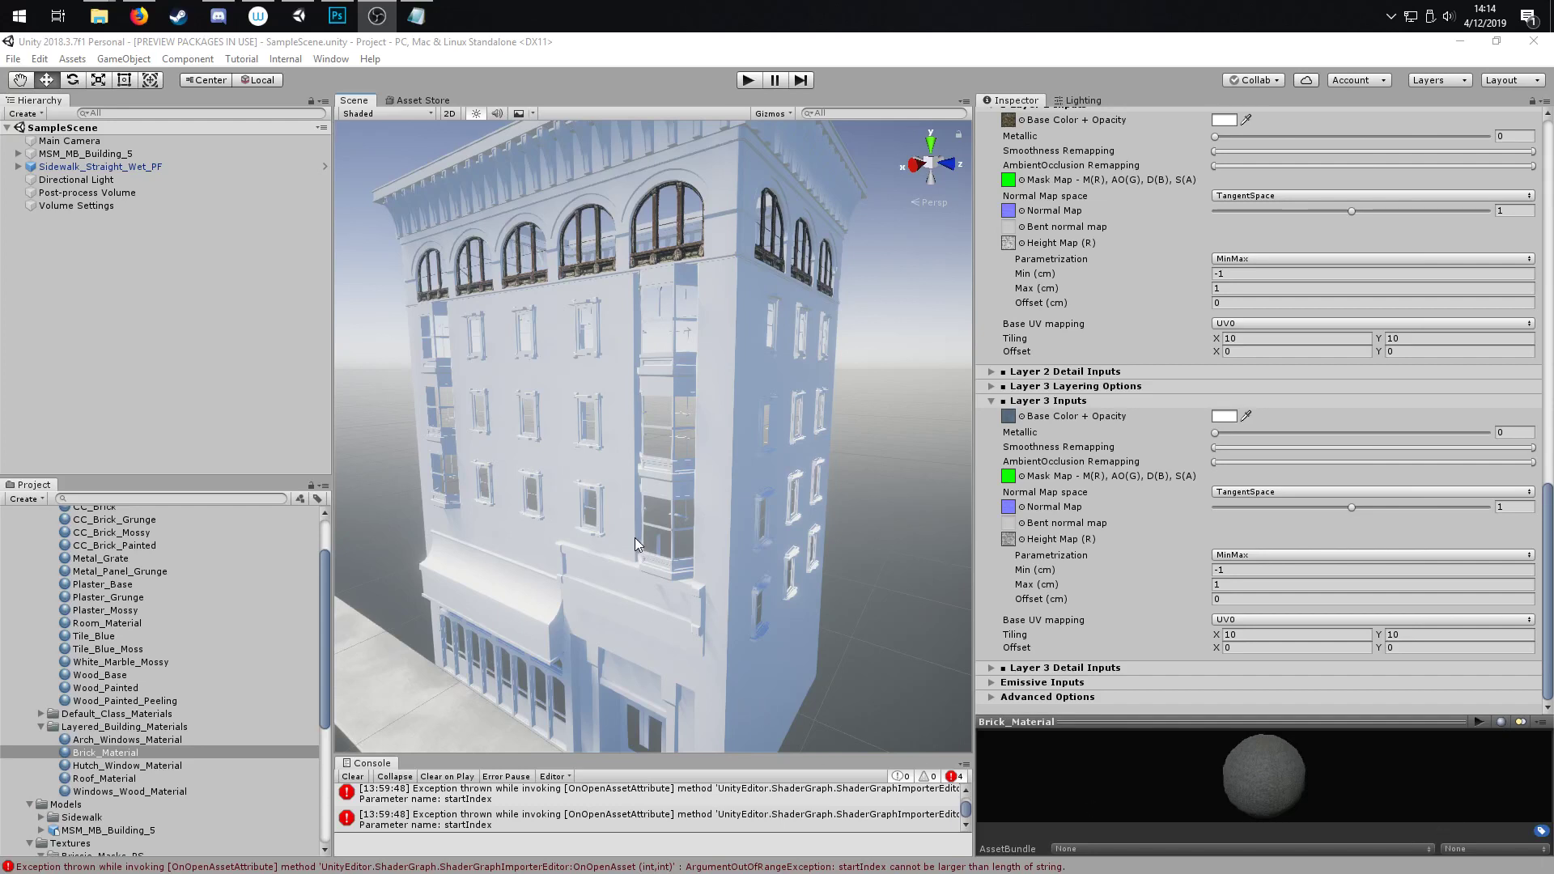
Examine the layer inputs and layer mask settings of Brick_Material and the untextured facade of the building.
left_click_drag(694, 388, 670, 544, "alt")
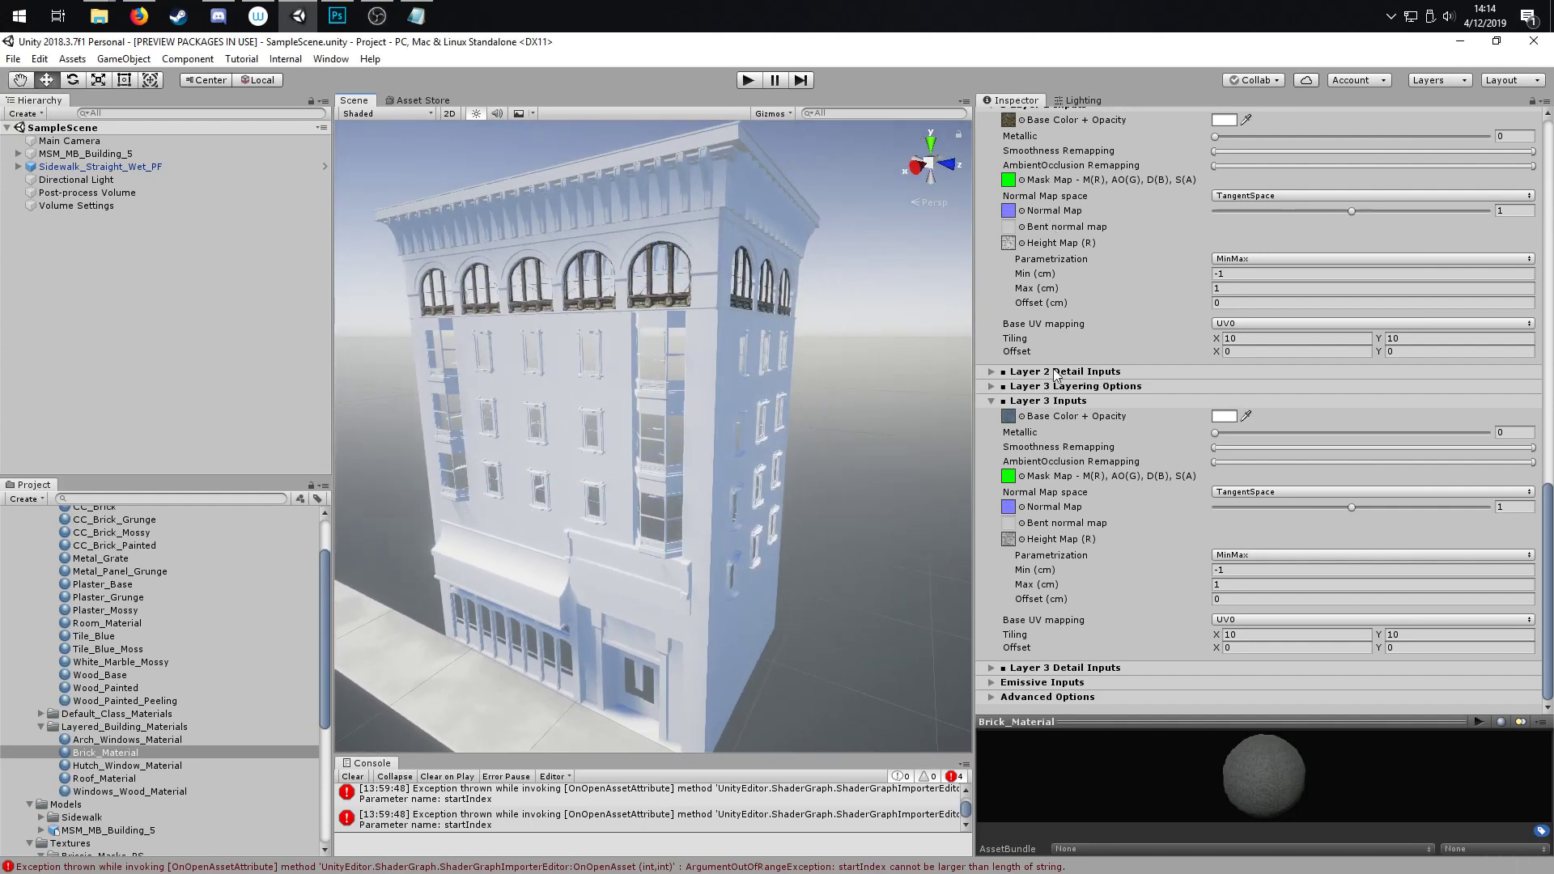
scroll(1065, 469, "up", 20)
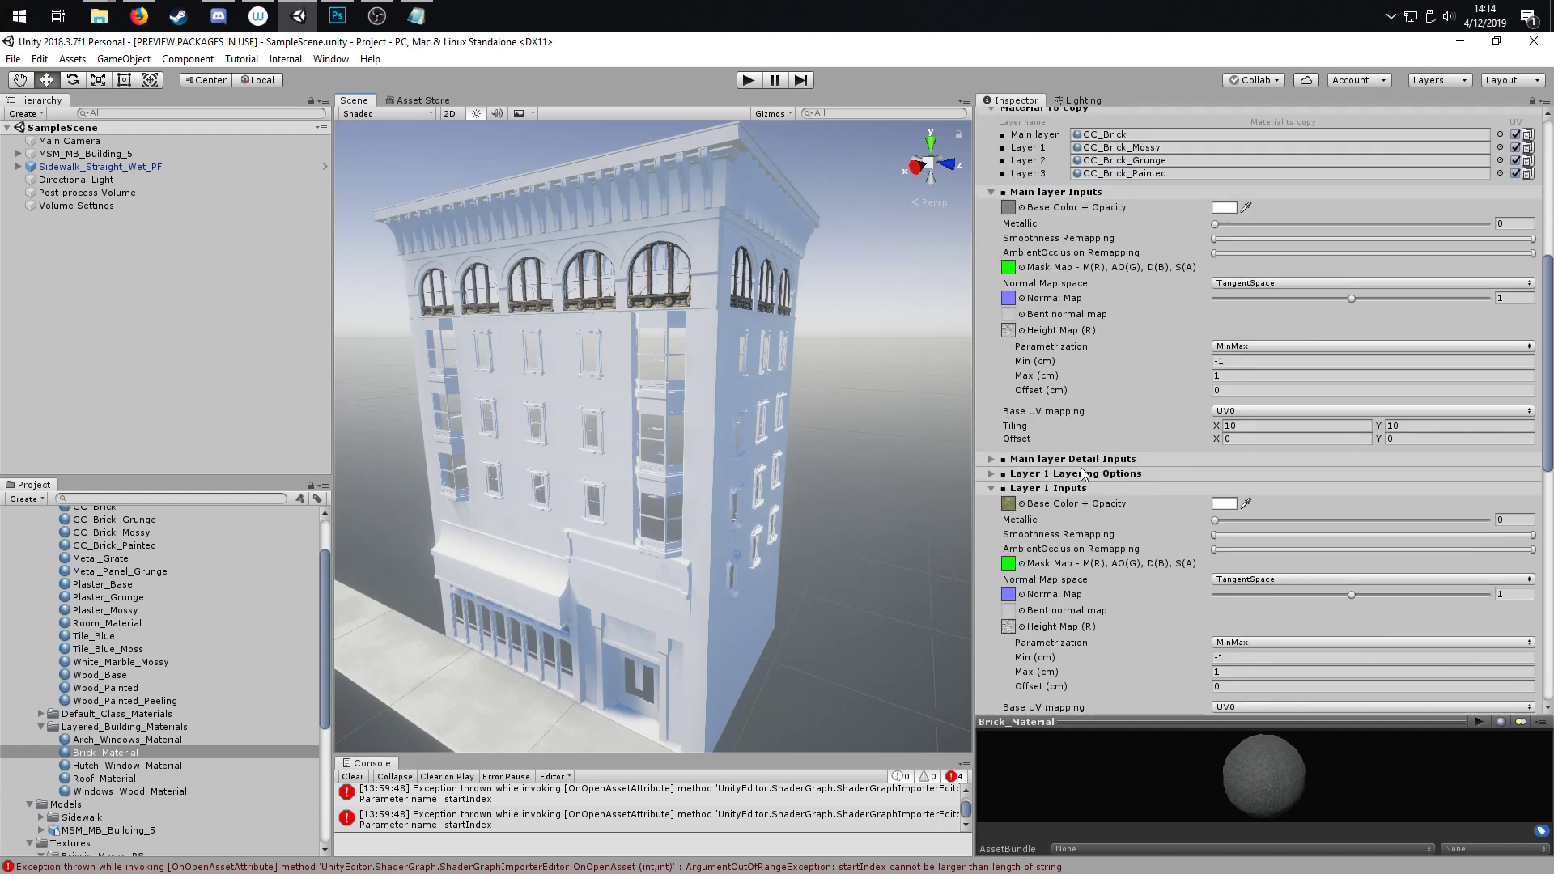
scroll(1118, 419, "up", 5)
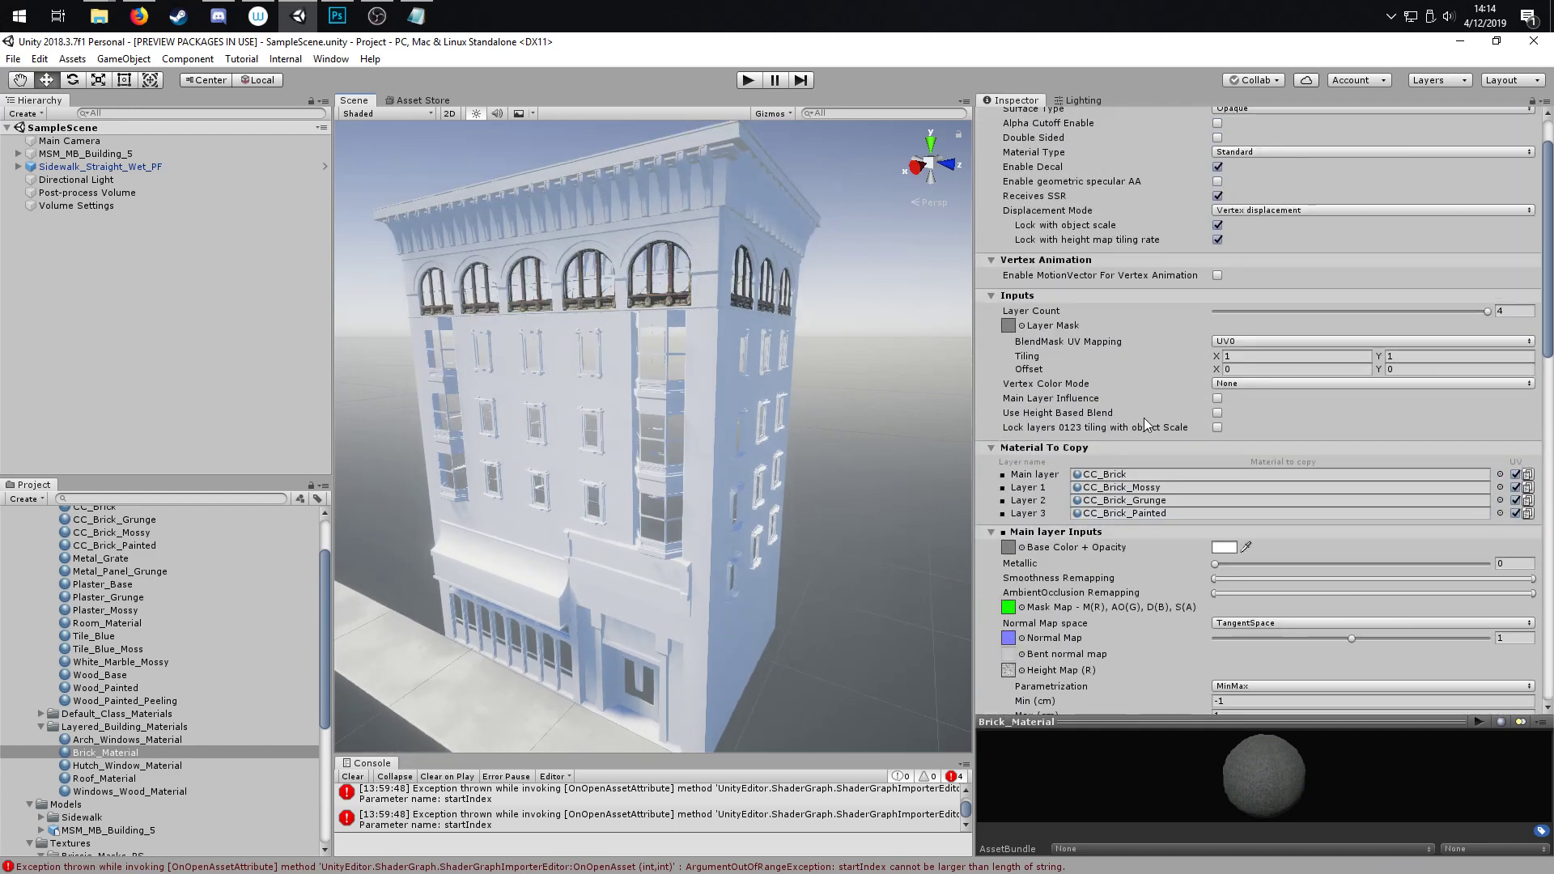
scroll(1144, 391, "up", 1)
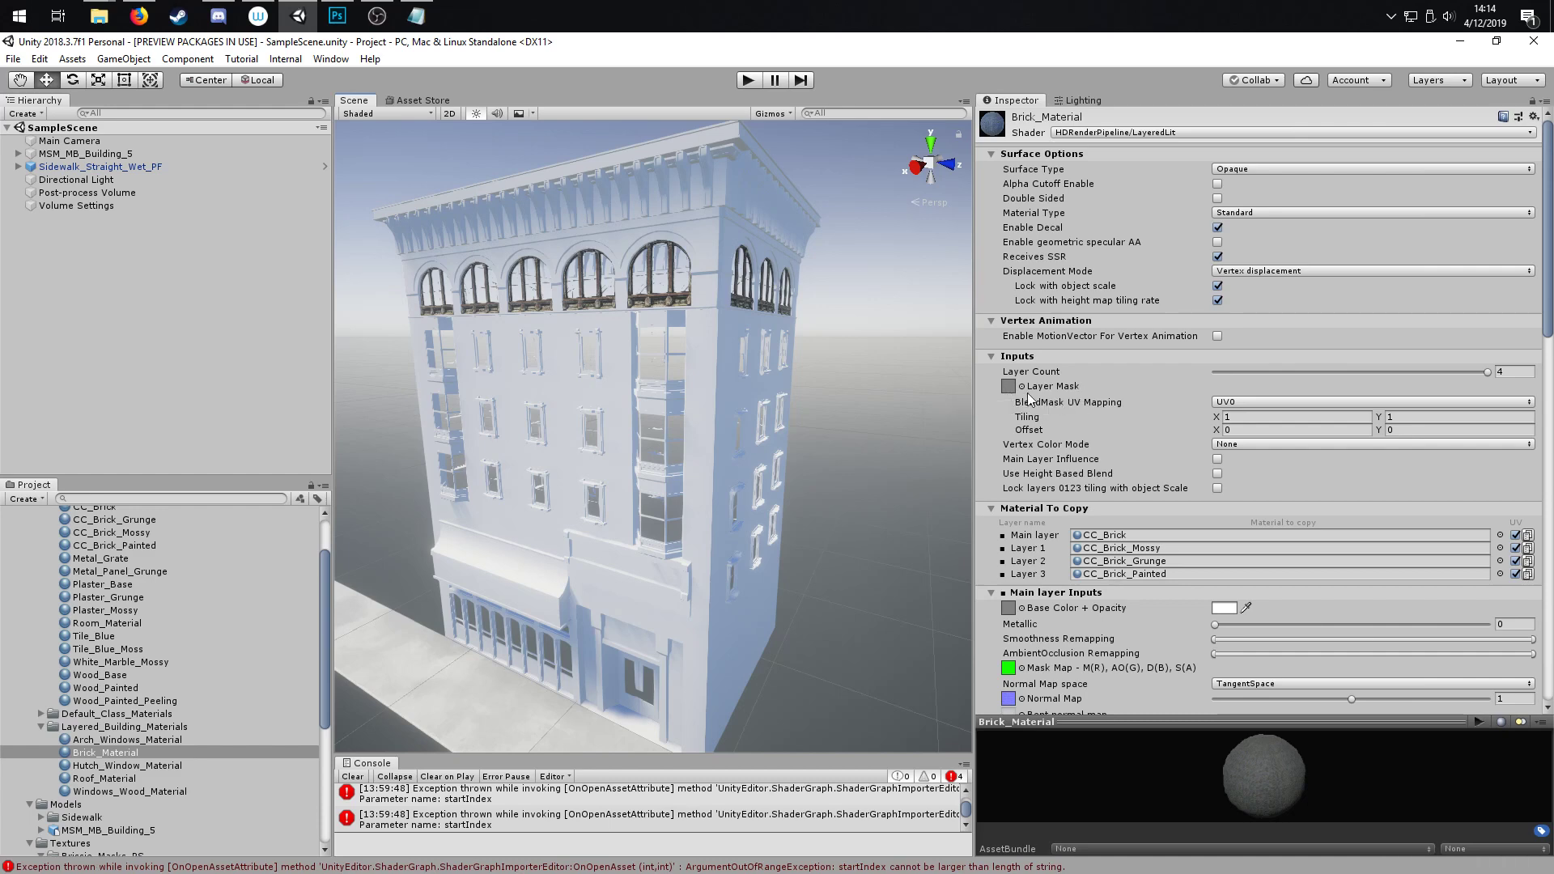
left_click_drag(891, 437, 818, 514, "alt")
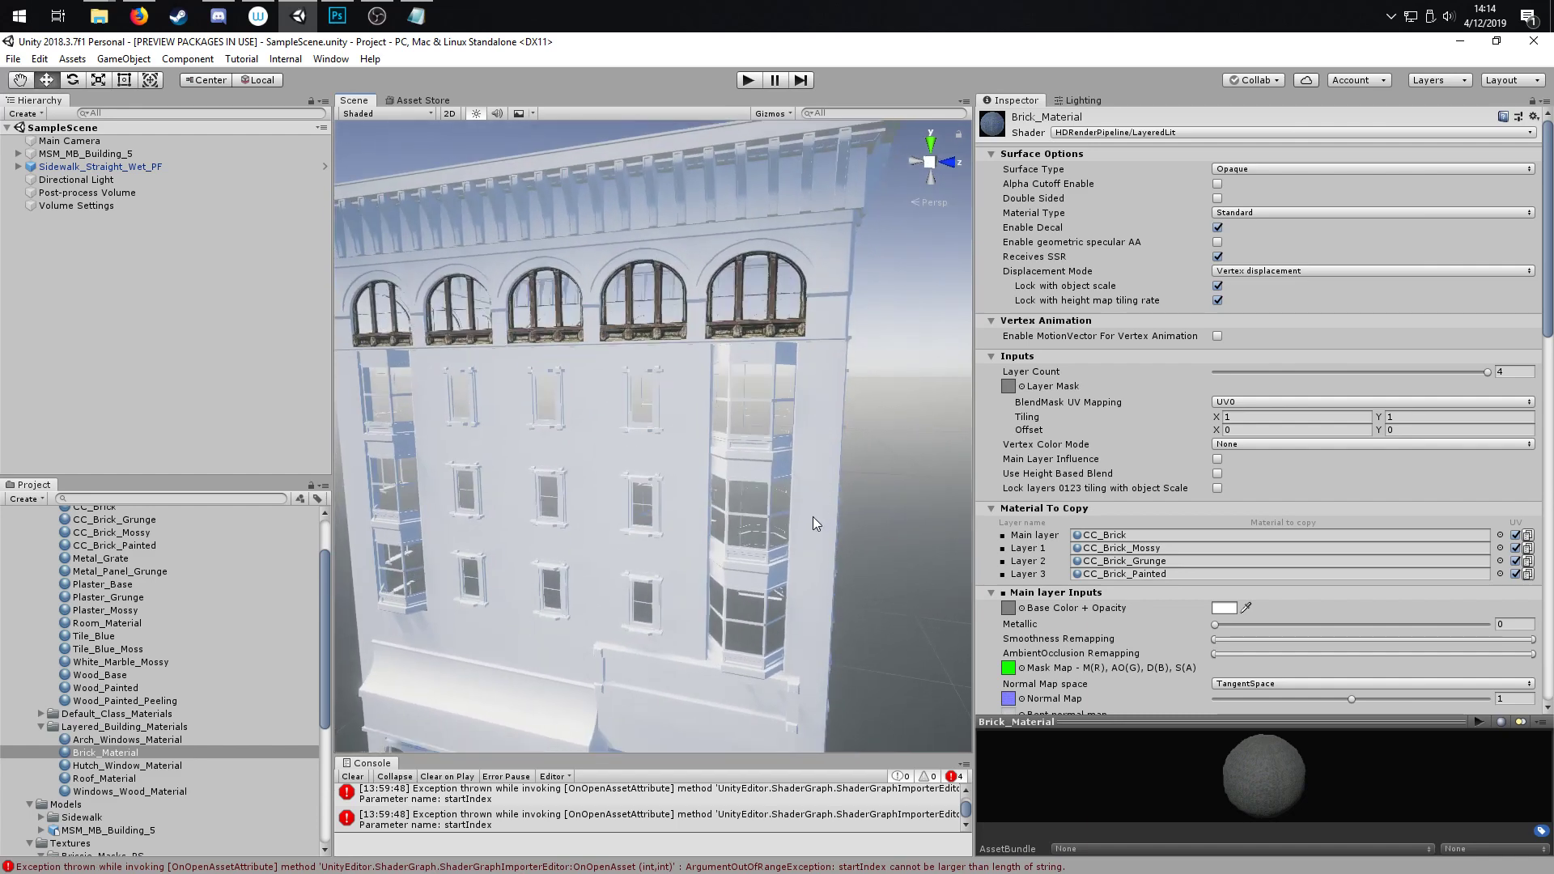
left_click_drag(798, 522, 736, 564, "alt")
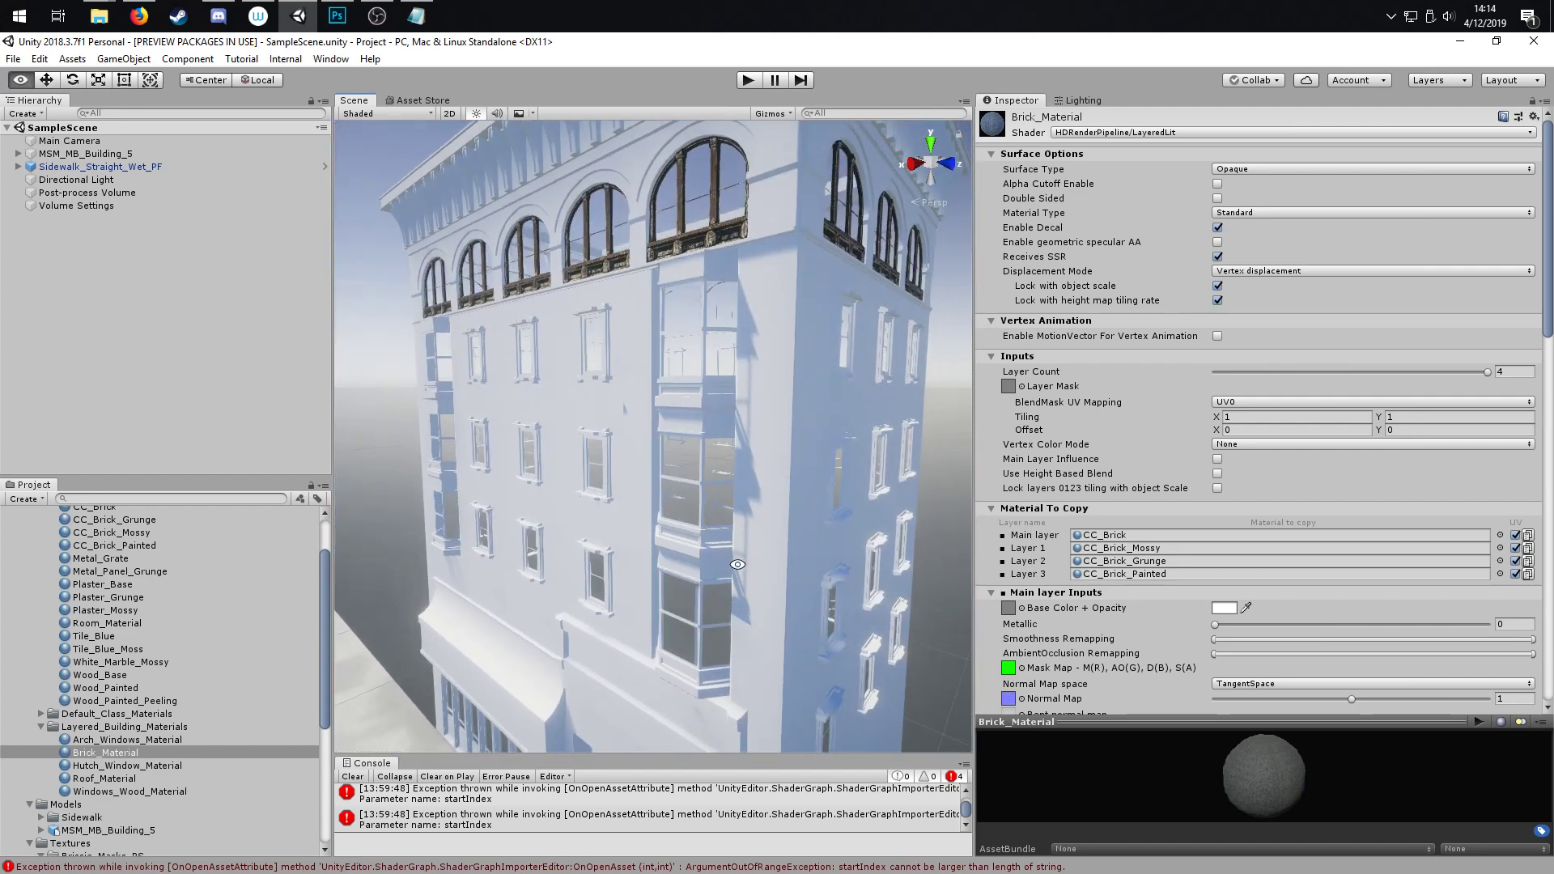
Apply Brick_Material to the building's facade wall around the small windows.
scroll(223, 717, "down", 3)
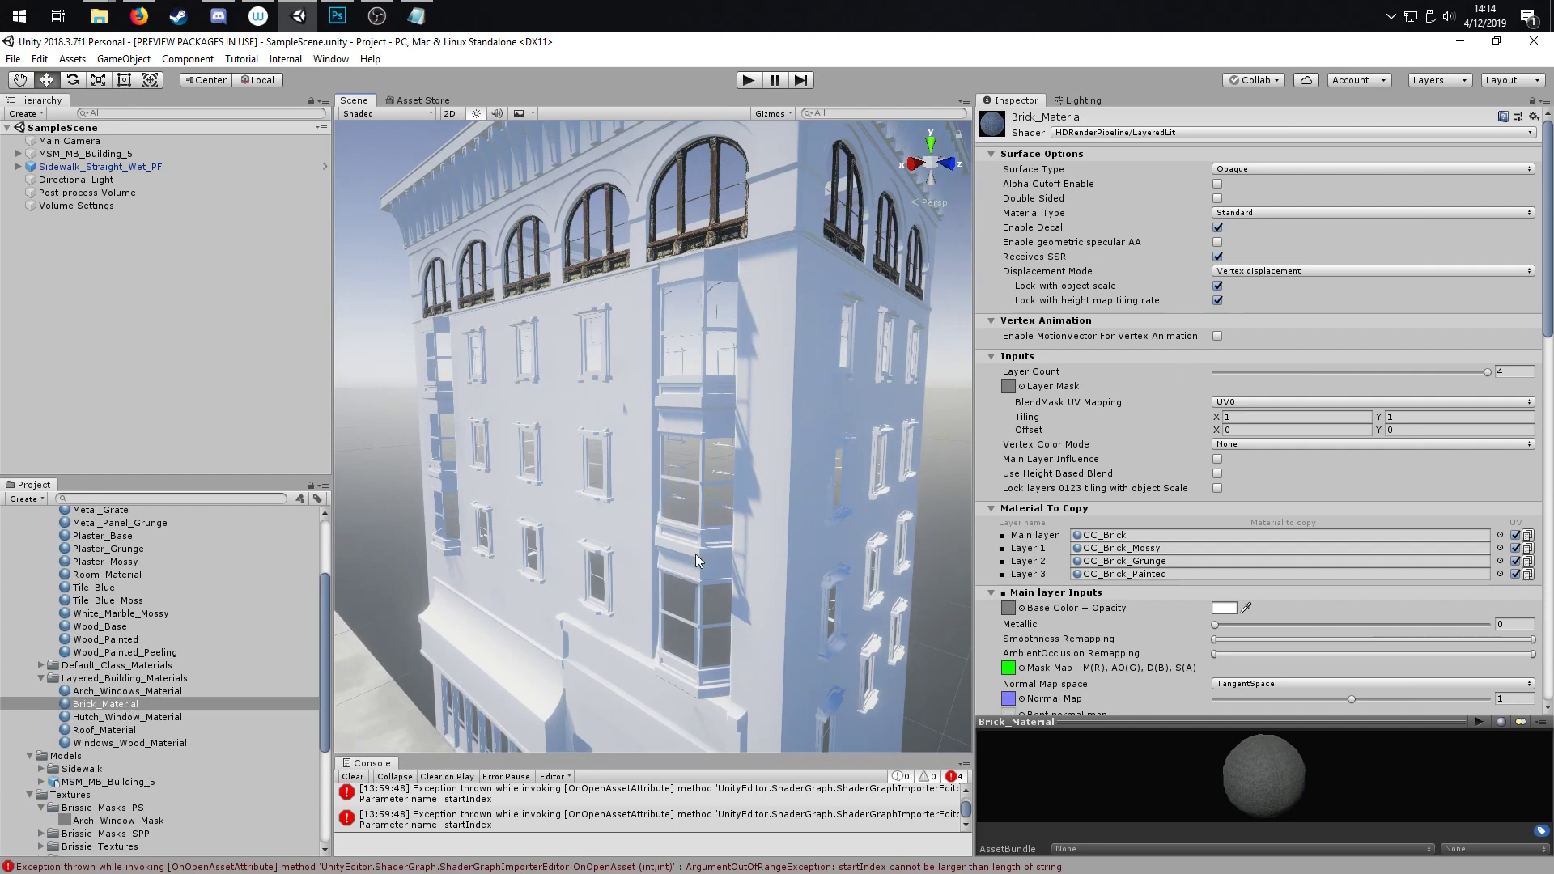
left_click_drag(700, 562, 668, 555, "alt")
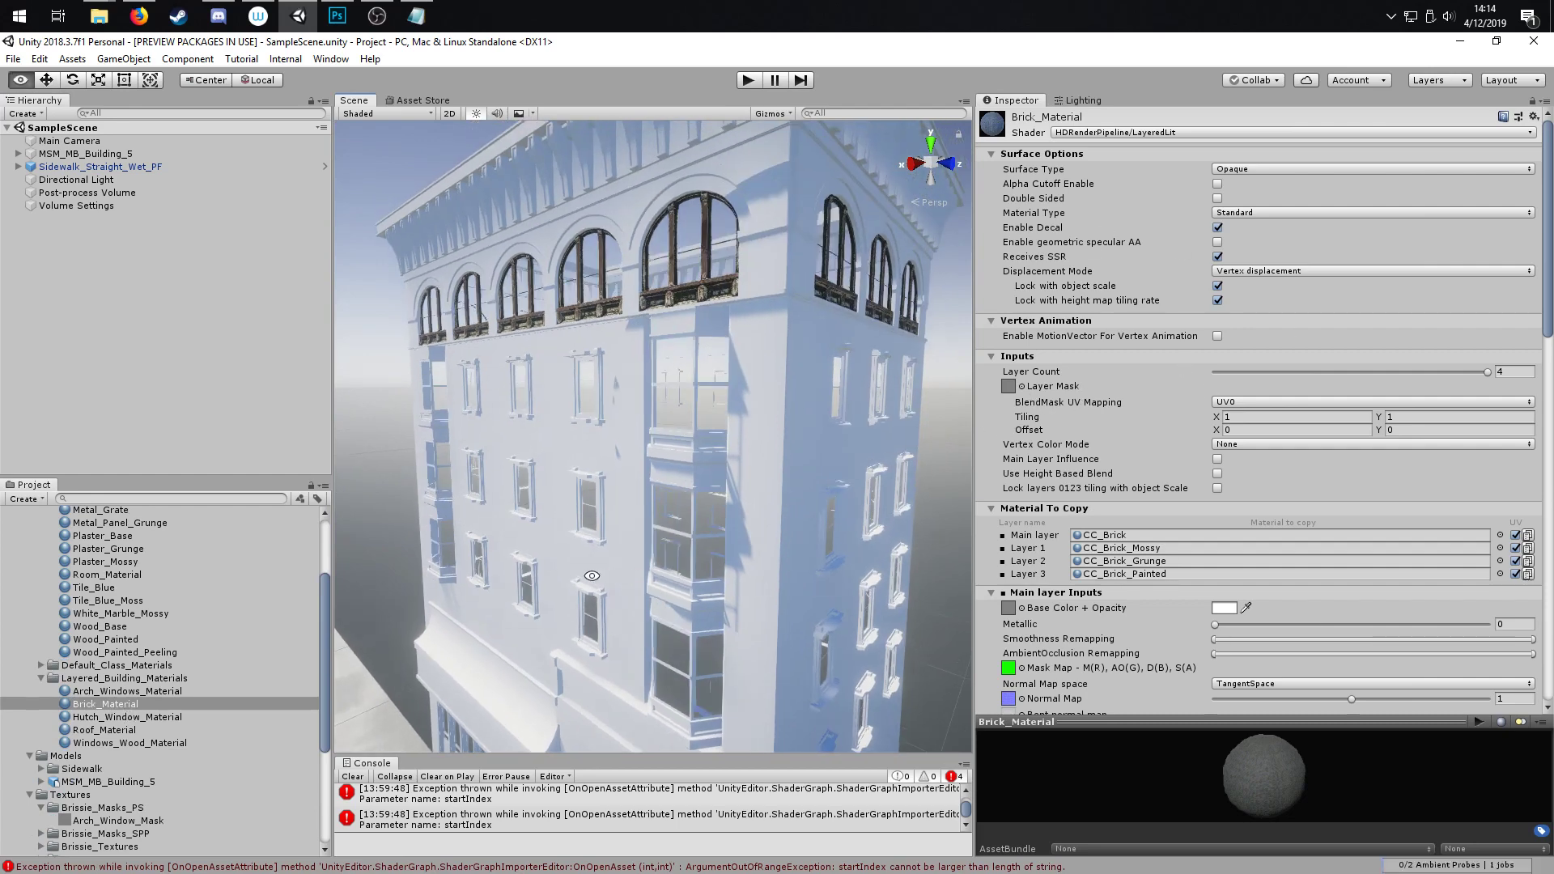
left_click_drag(849, 454, 526, 566, "alt")
left_click_drag(125, 704, 604, 487)
left_click_drag(775, 466, 841, 572, "alt")
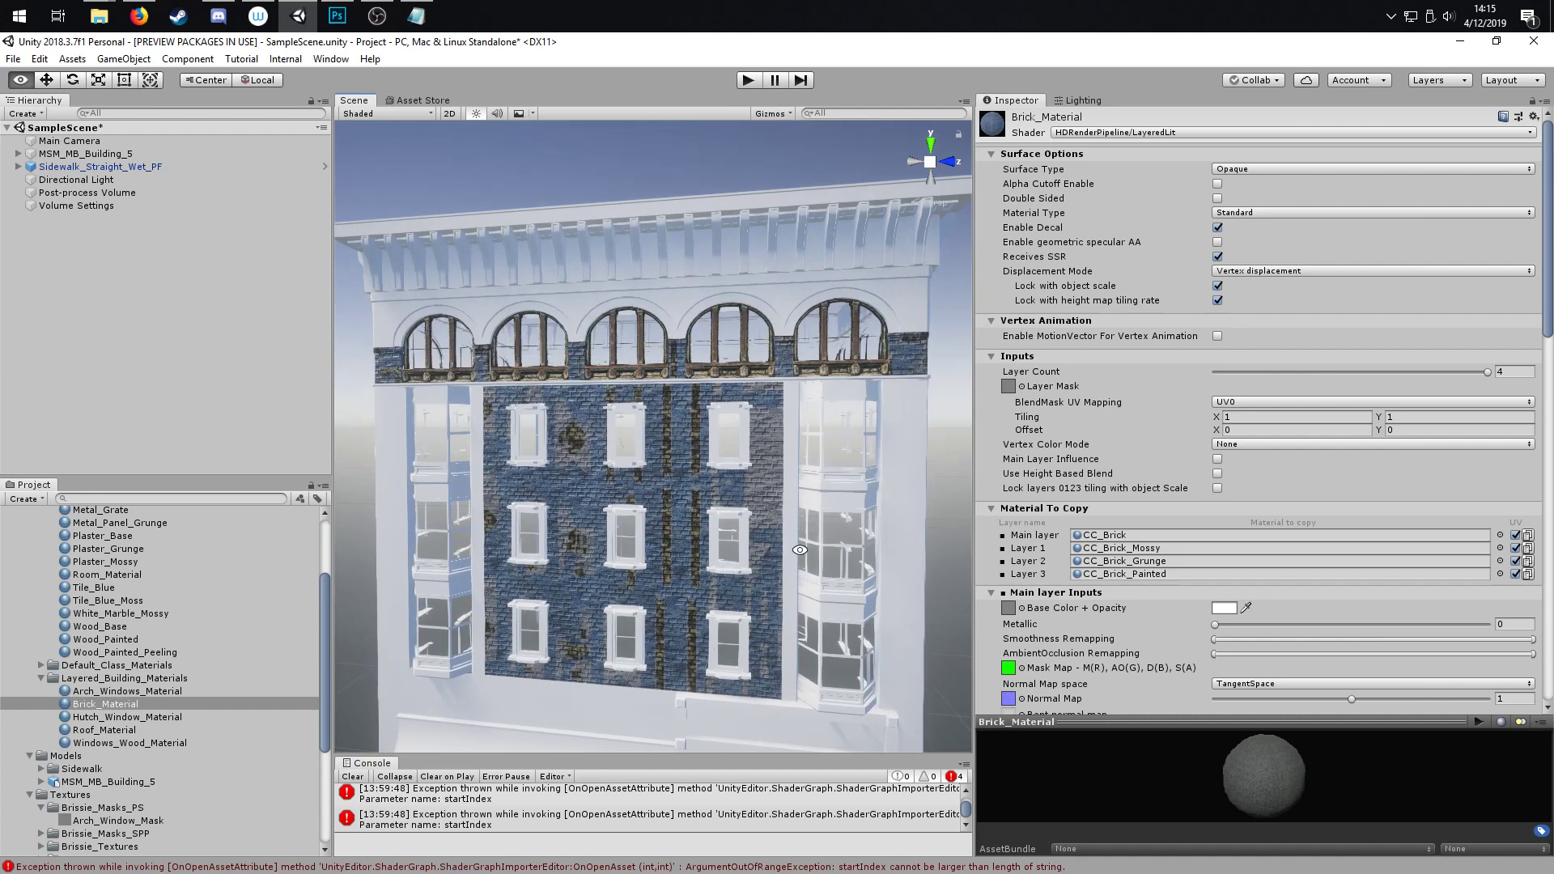
Remove the layer mask texture from Brick_Material and inspect the brick wall from several angles.
left_click(1023, 388)
double_click(45, 140)
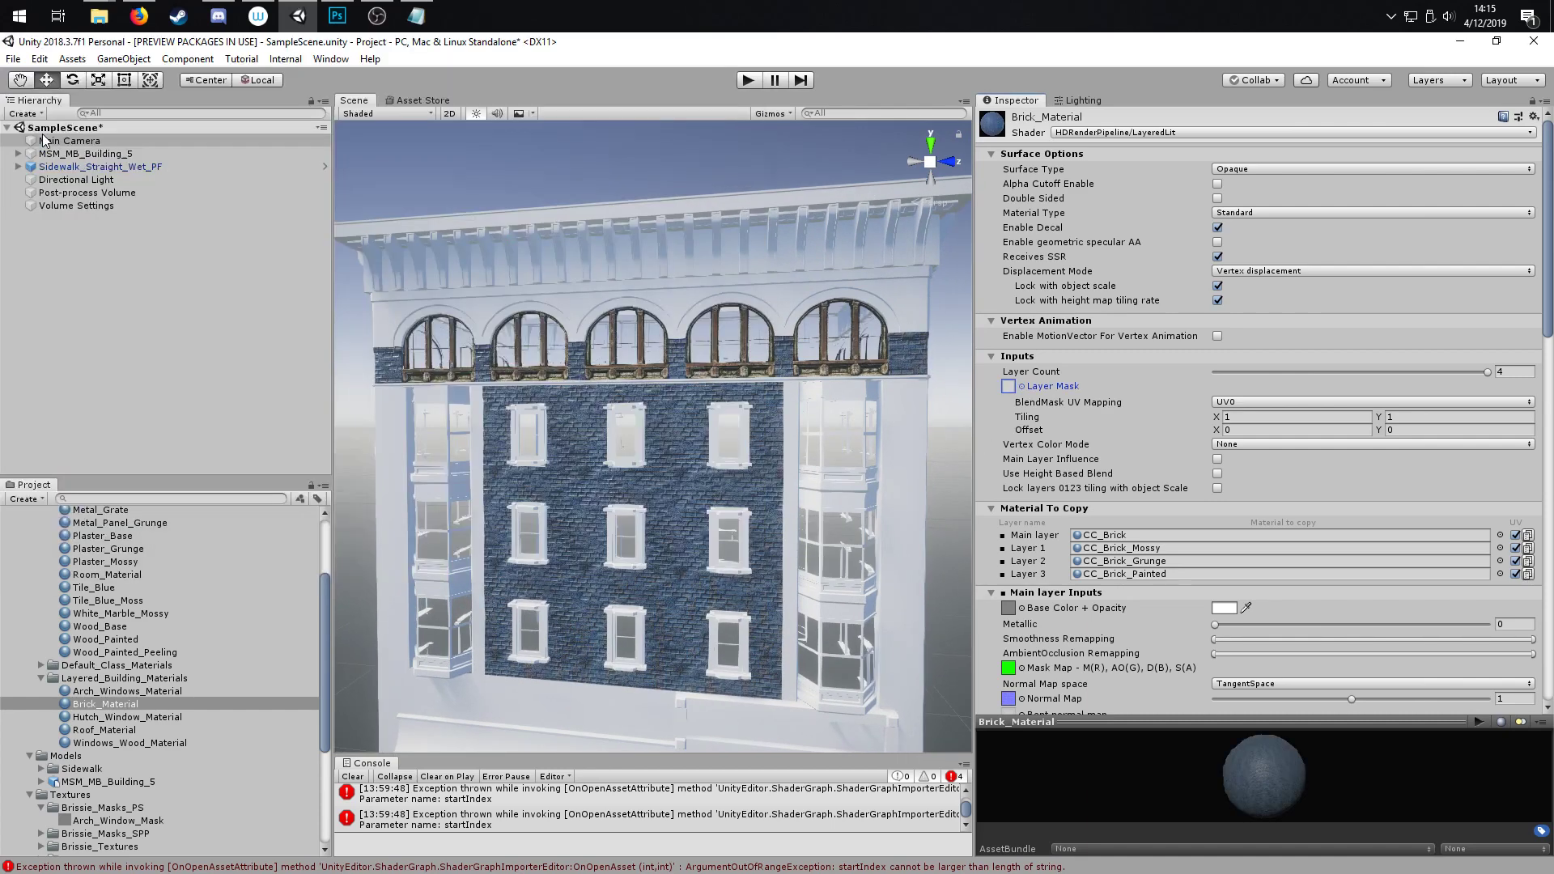
left_click_drag(744, 496, 745, 558, "alt")
middle_click_drag(745, 558, 750, 577)
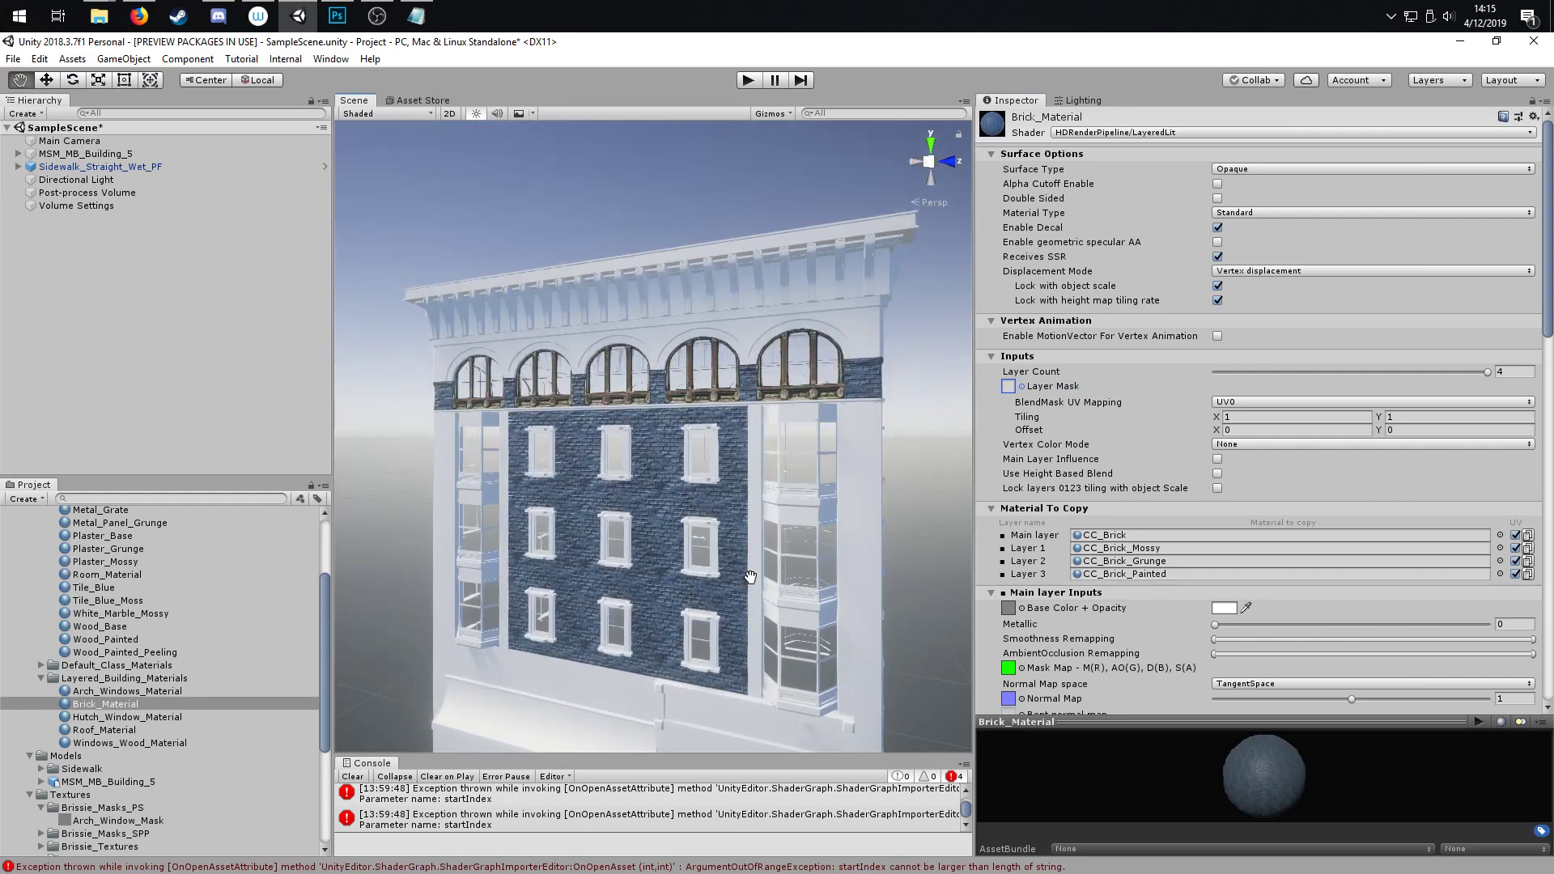
left_click_drag(750, 576, 908, 534, "alt")
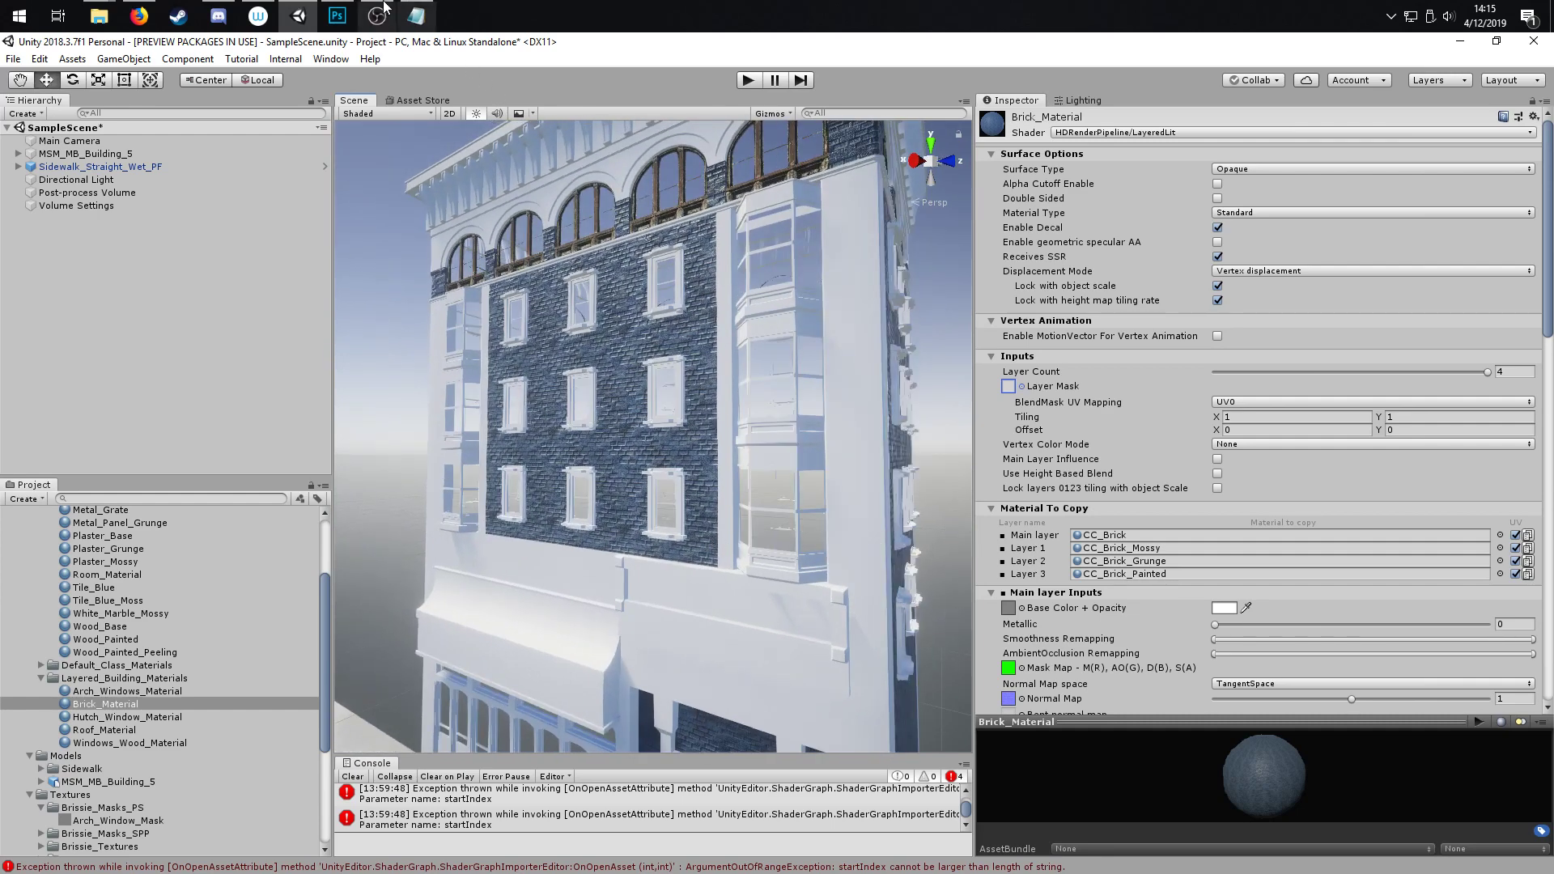
Switch to Photoshop and bring up the File Explorer window with the blending search results beside it.
left_click(354, 16)
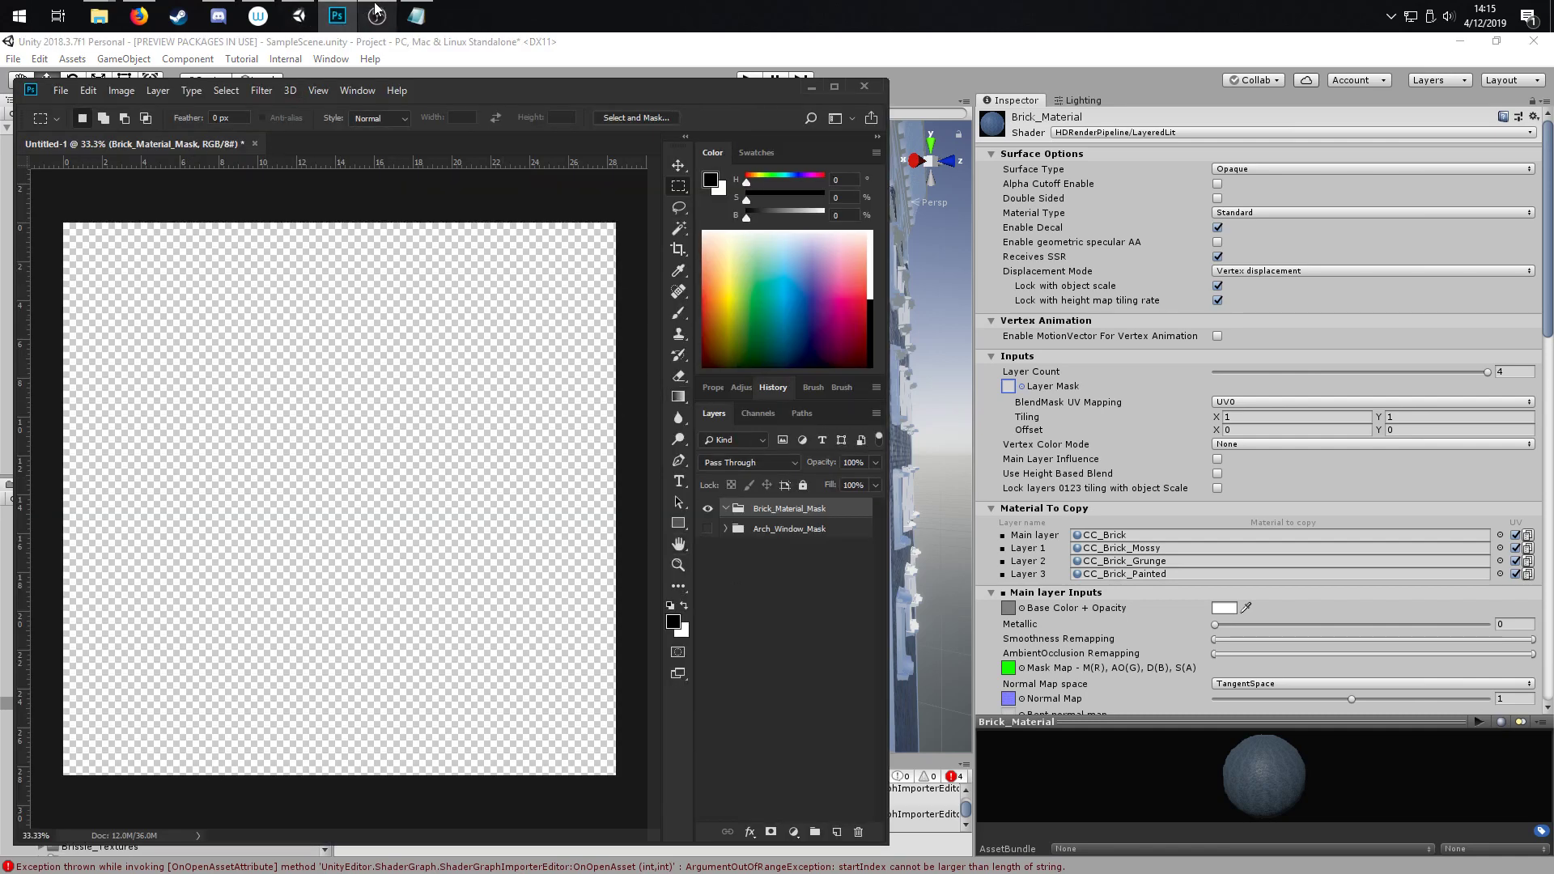
mouse_move(104, 27)
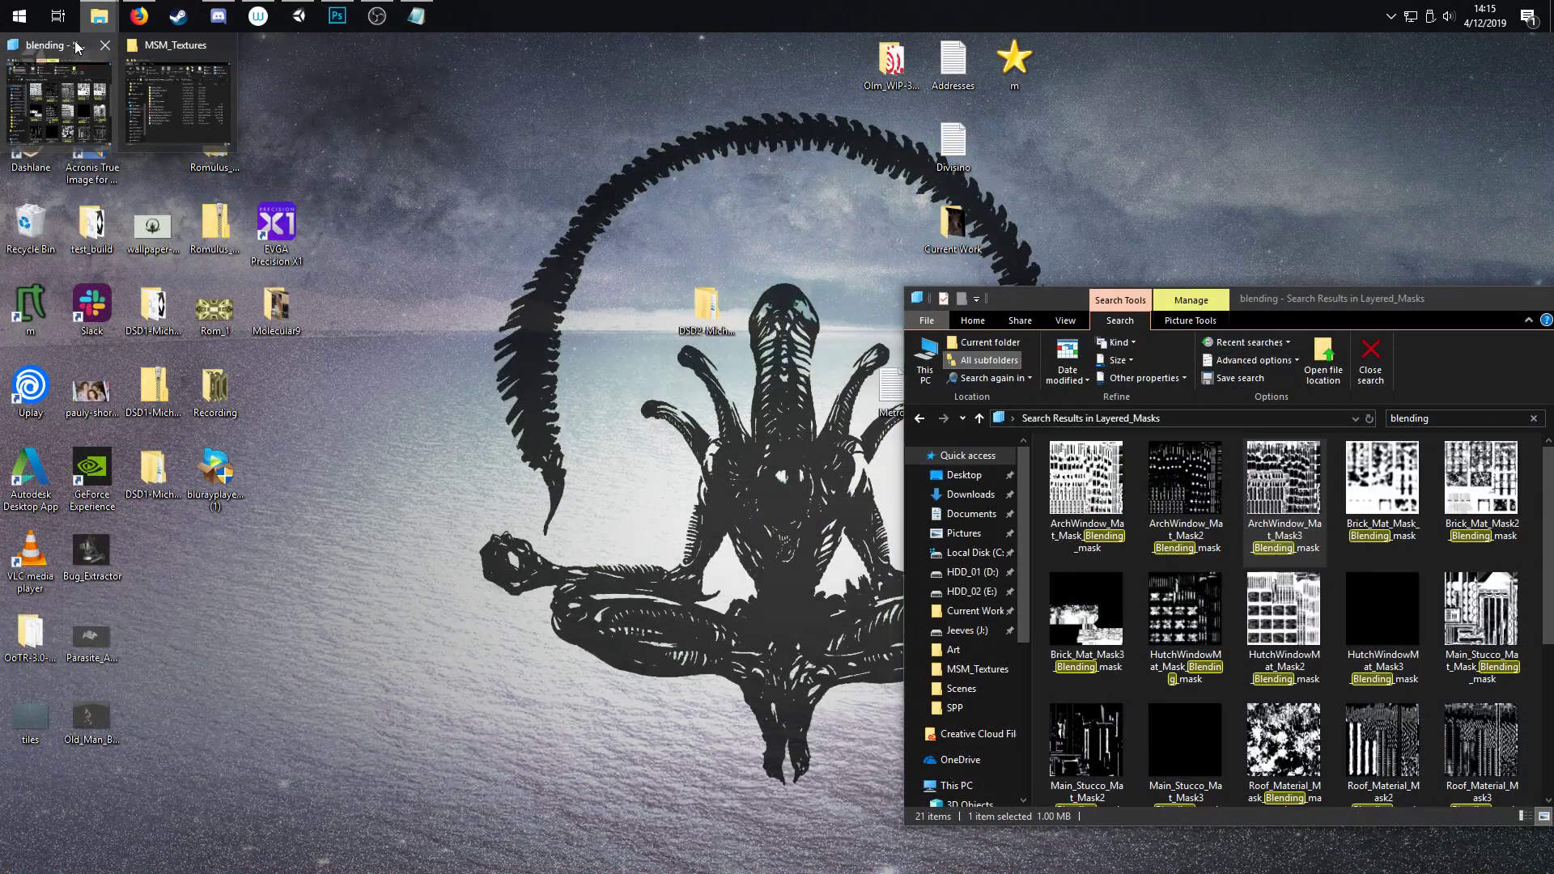
left_click(58, 93)
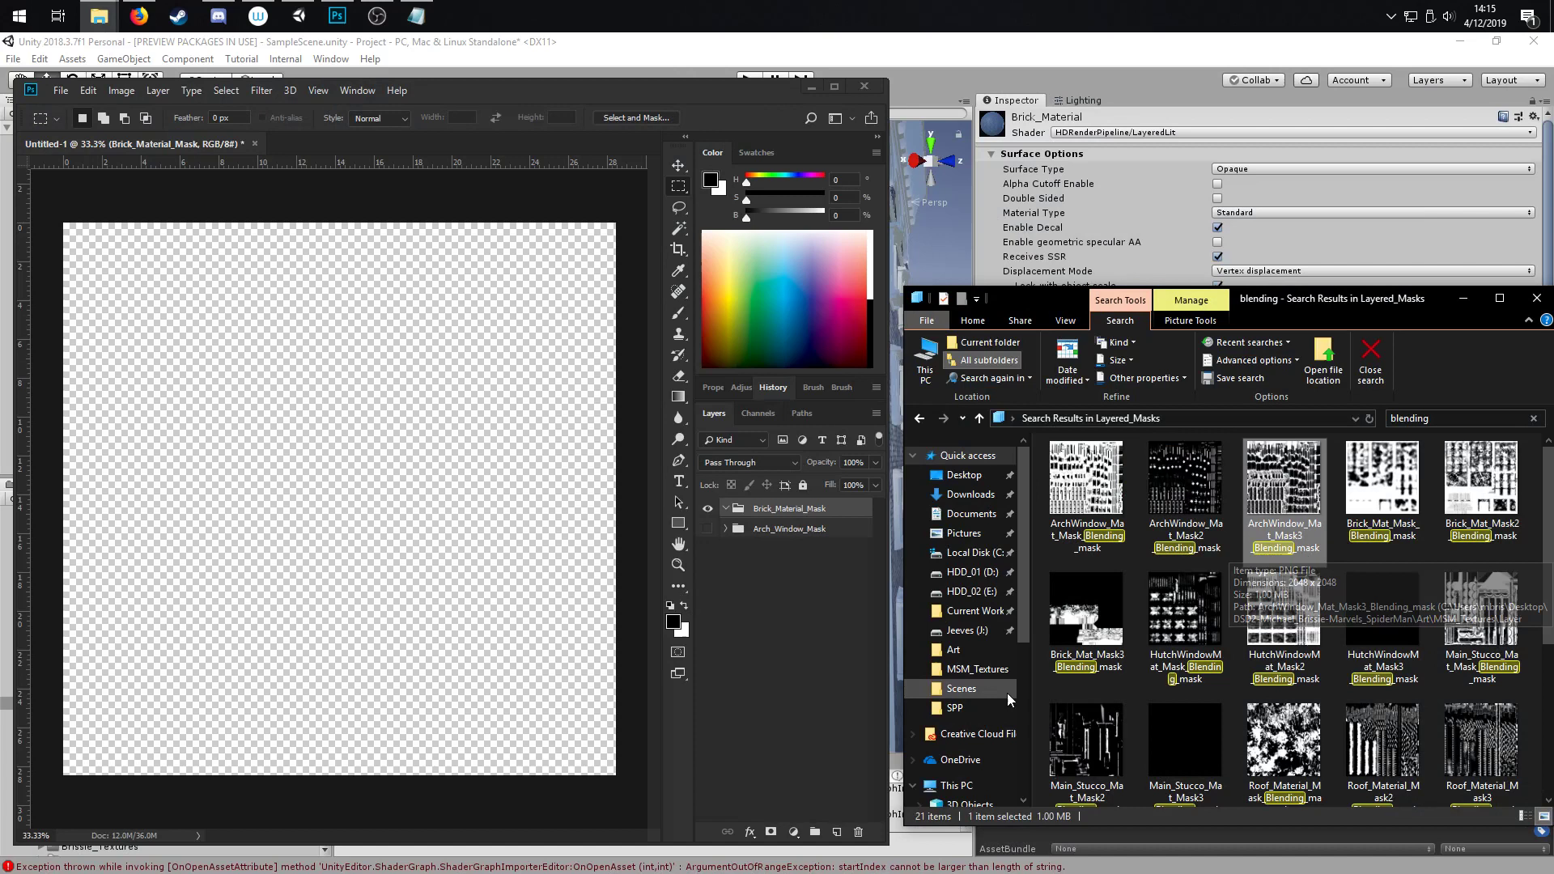
Place the Brick_Mat_Mask, Brick_Mat_Mask2 and Brick_Mat_Mask3 blending mask images into the Photoshop document at their original size.
left_click(1376, 471)
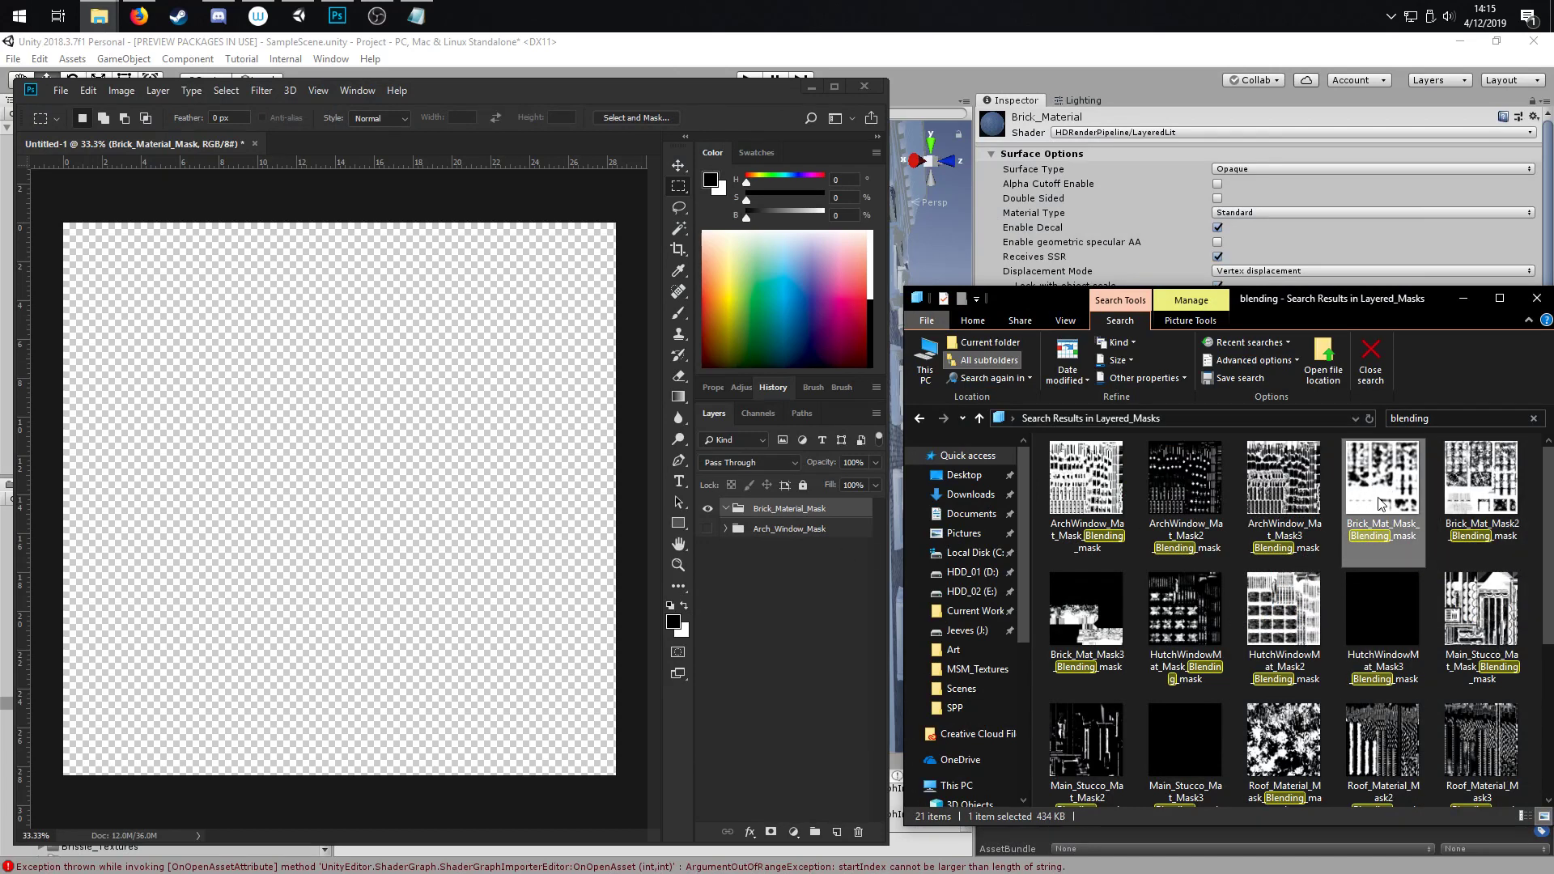
left_click(1486, 498, "ctrl")
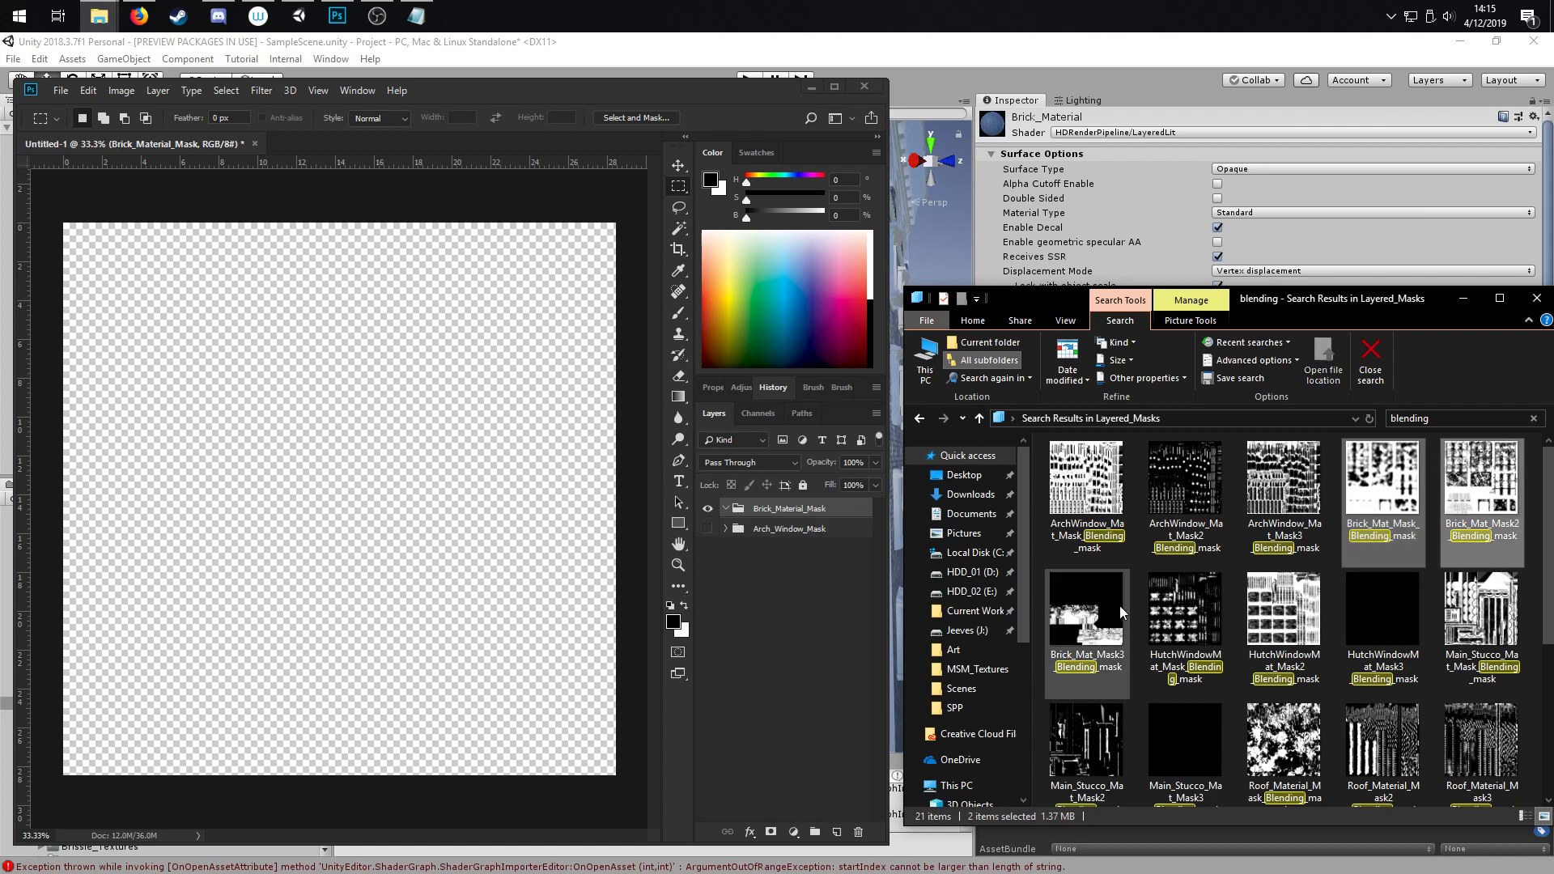
left_click(1121, 611, "ctrl")
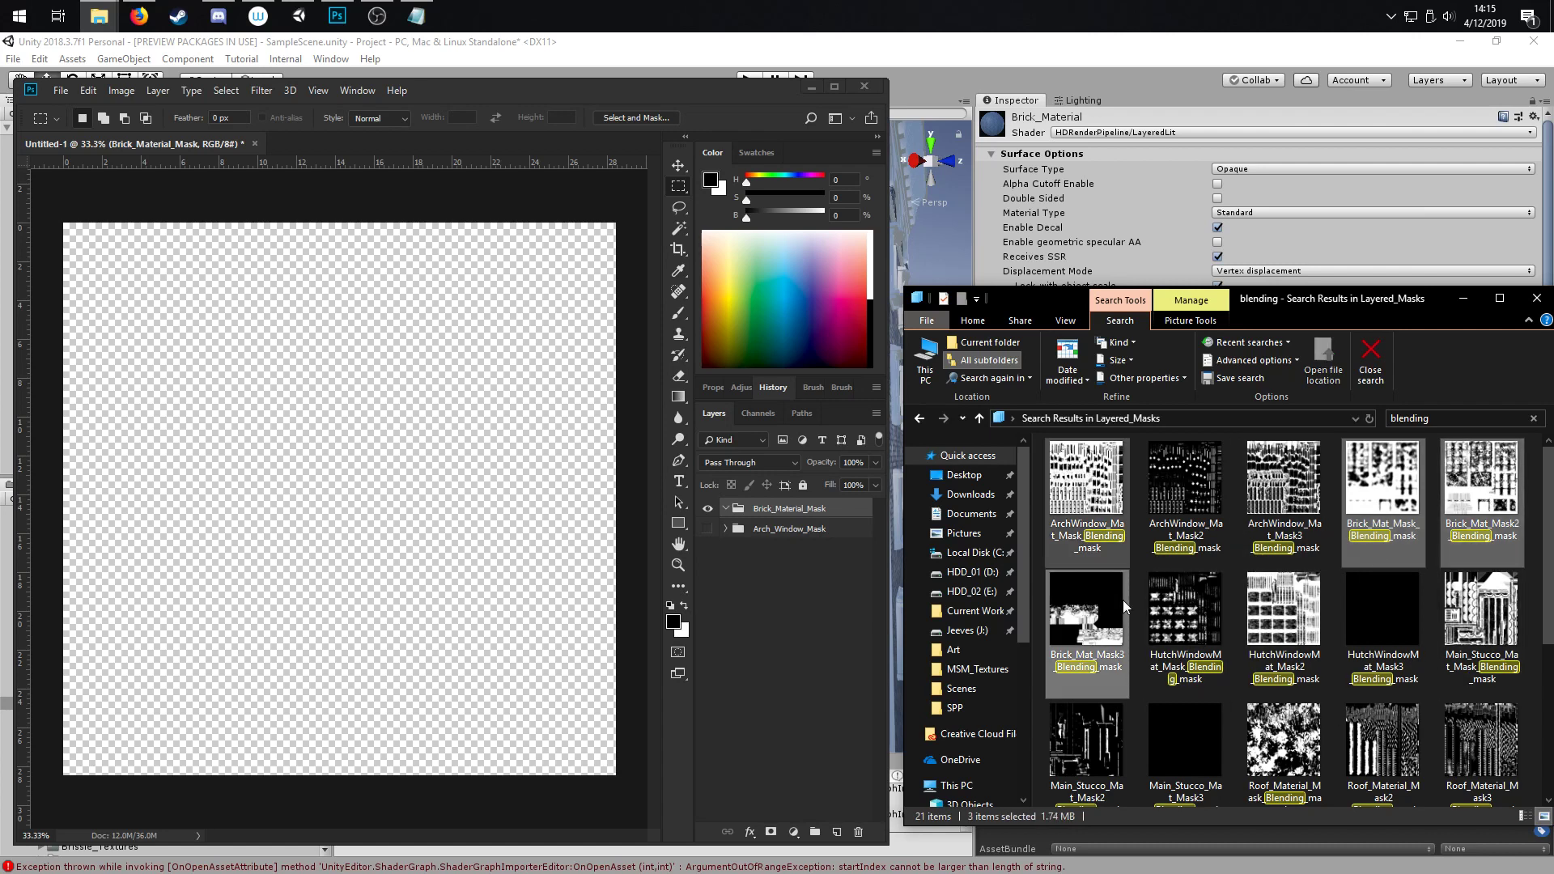
left_click_drag(1398, 495, 489, 501)
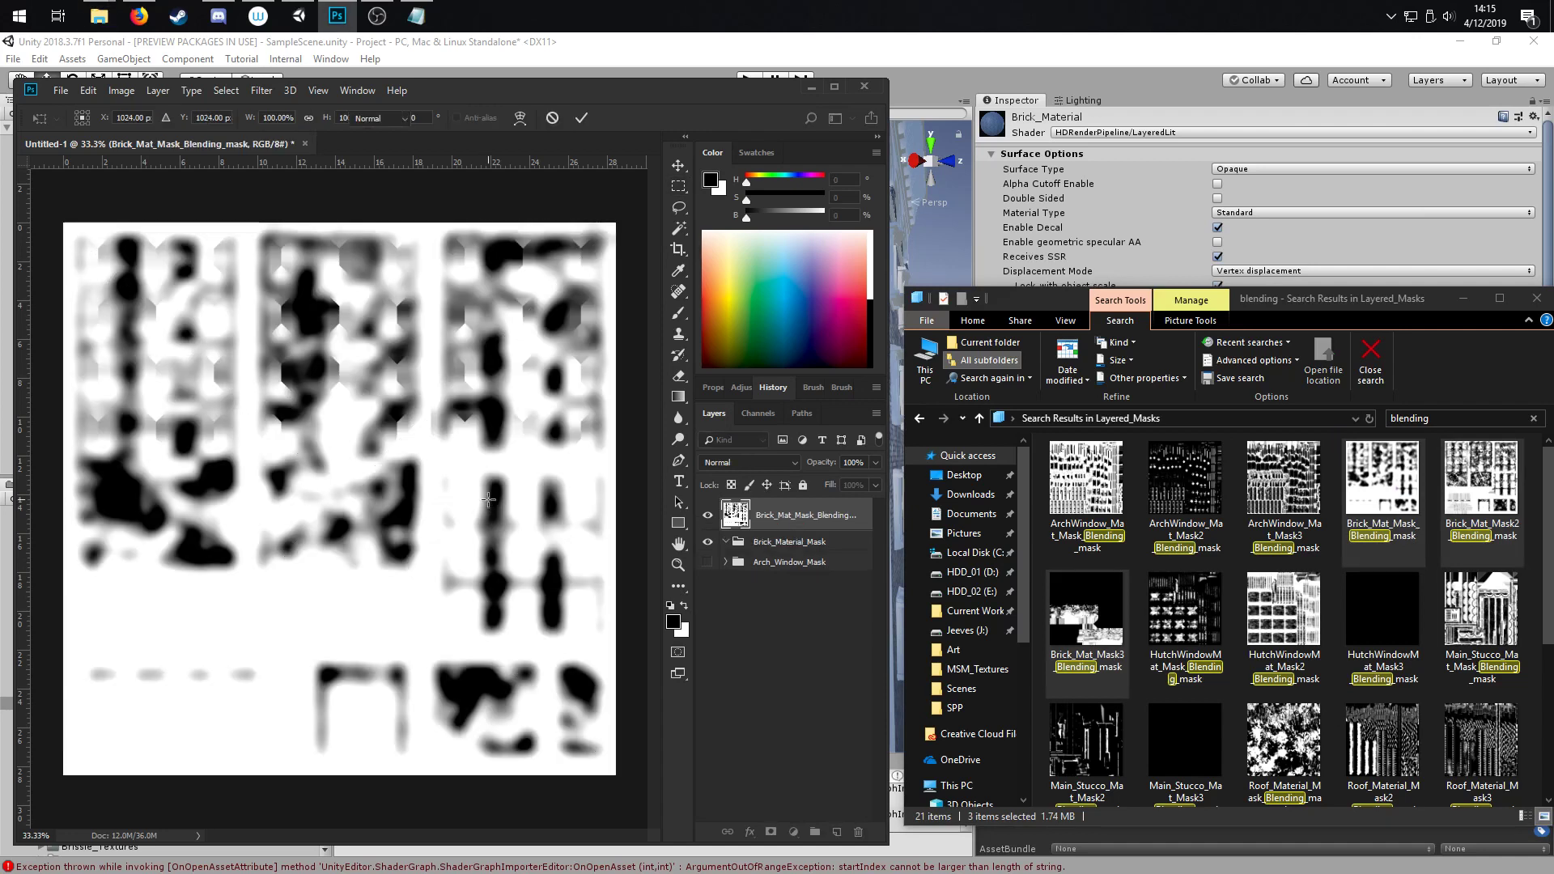
key("Return")
key("Return")
key("Return")
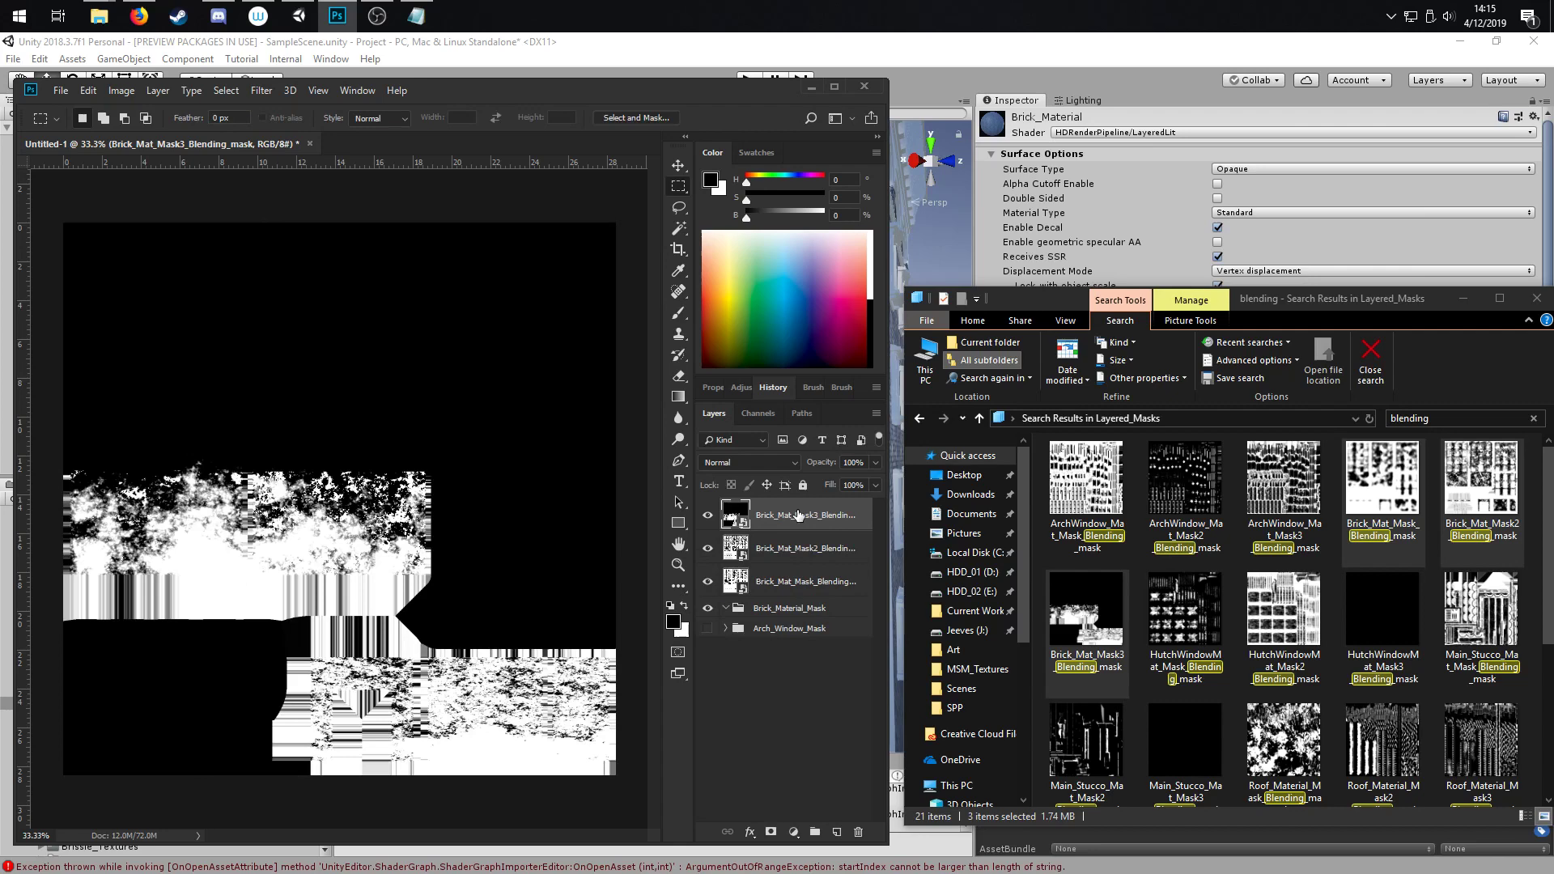
Move the three brick mask layers into the Brick_Material_Mask group, ordered Mask, Mask2, Mask3 from top down.
left_click_drag(803, 582, 793, 504)
left_click_drag(801, 587, 801, 619)
left_click(805, 579, "shift")
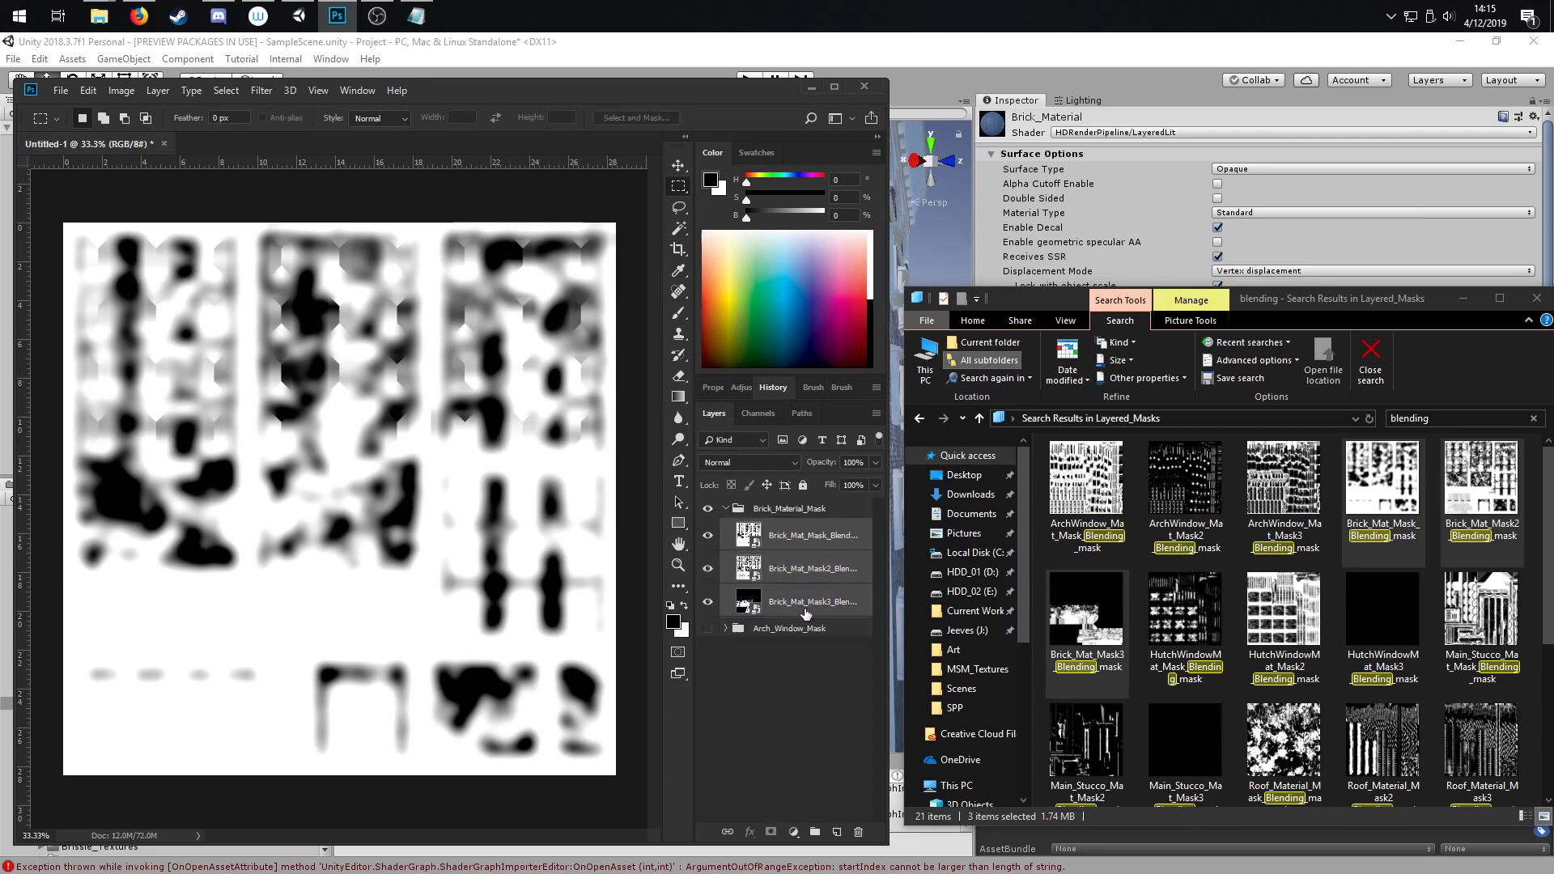
Rasterize the three brick blending mask layers in the Brick_Material_Mask group.
left_click(796, 671)
left_click(796, 541)
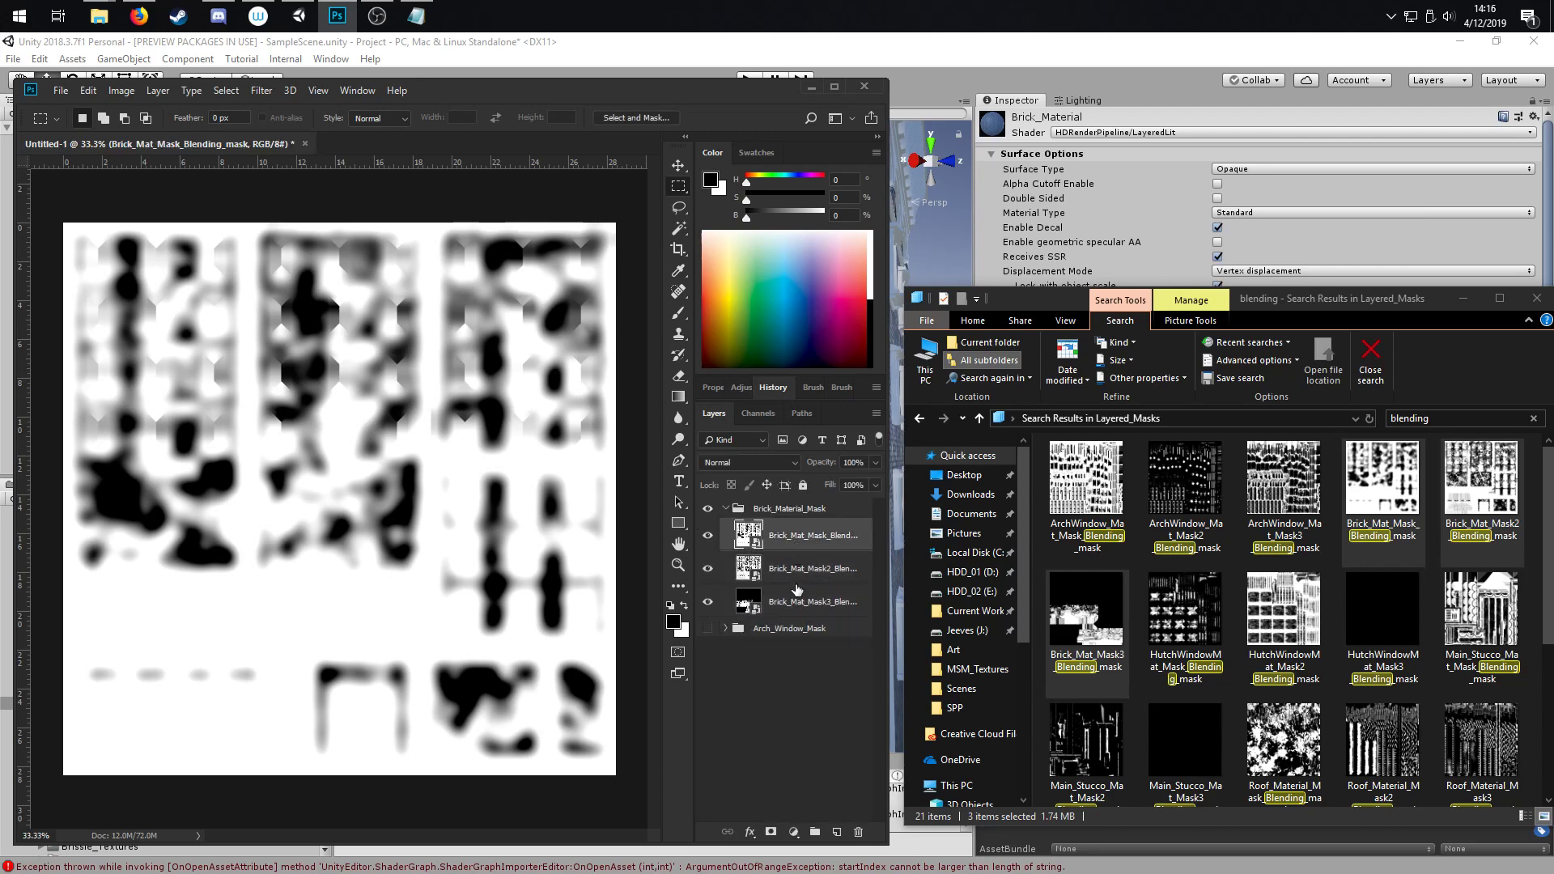
left_click(792, 603, "shift")
right_click(798, 564)
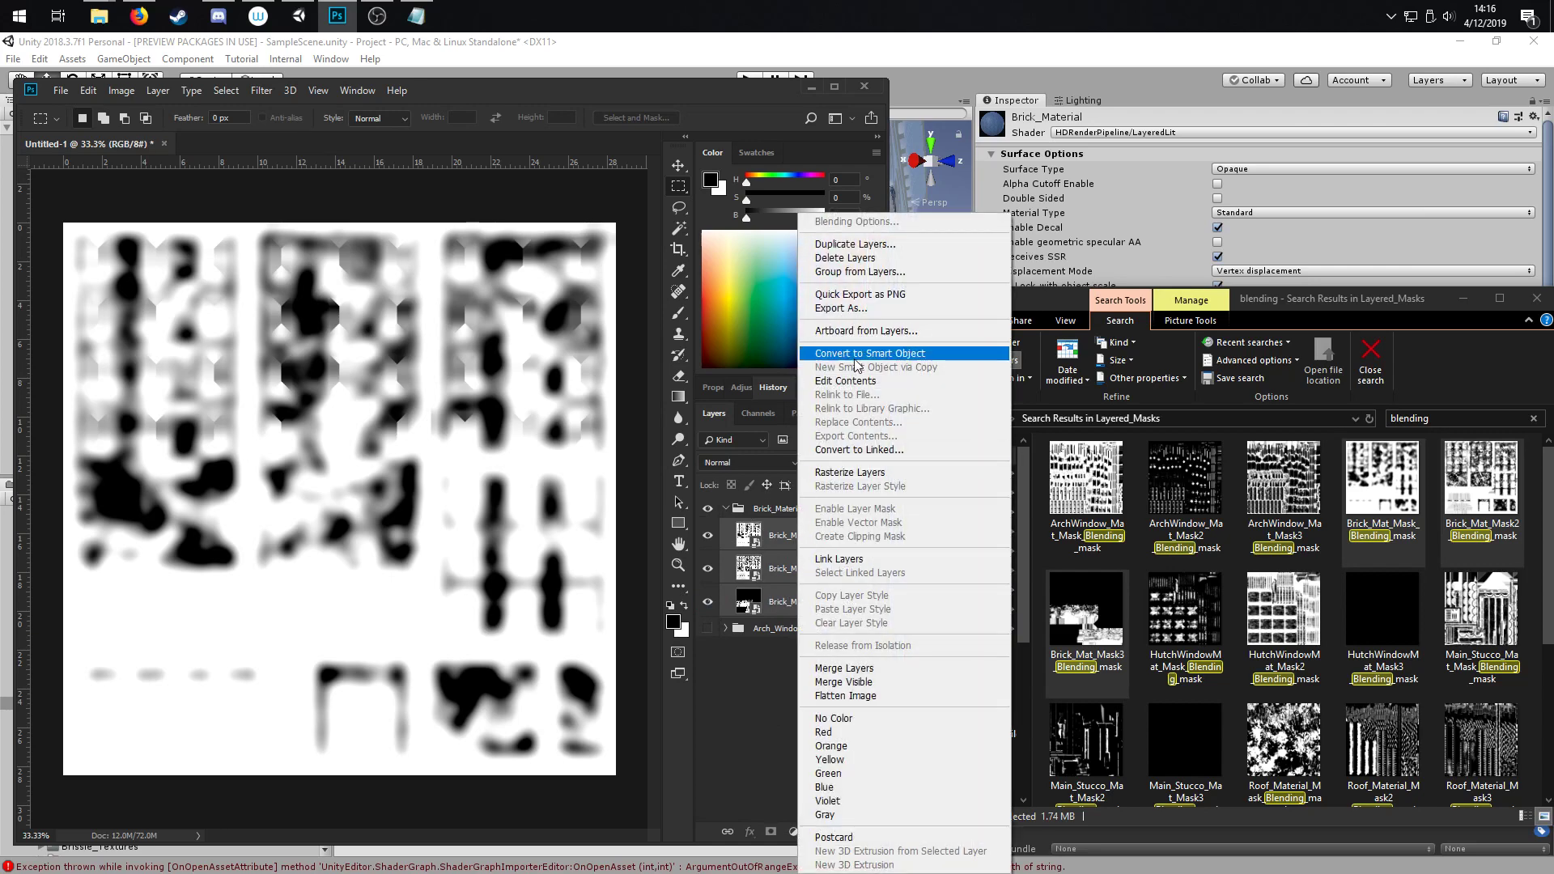
left_click(753, 576)
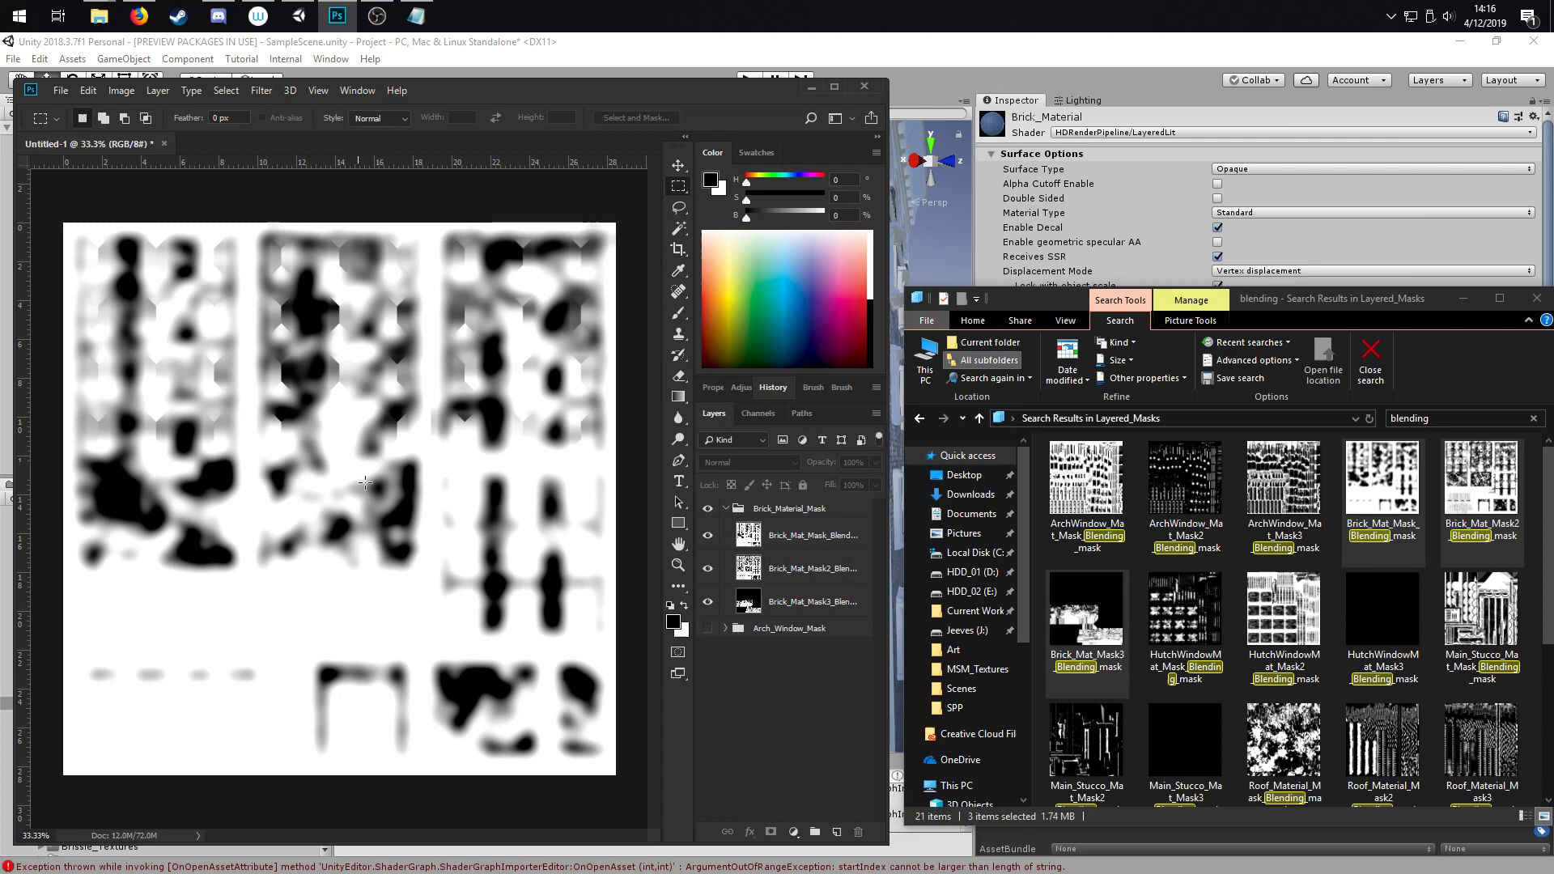
Restrict the Brick_Mat_Mask layer to the R channel in its blending options.
left_click(773, 545)
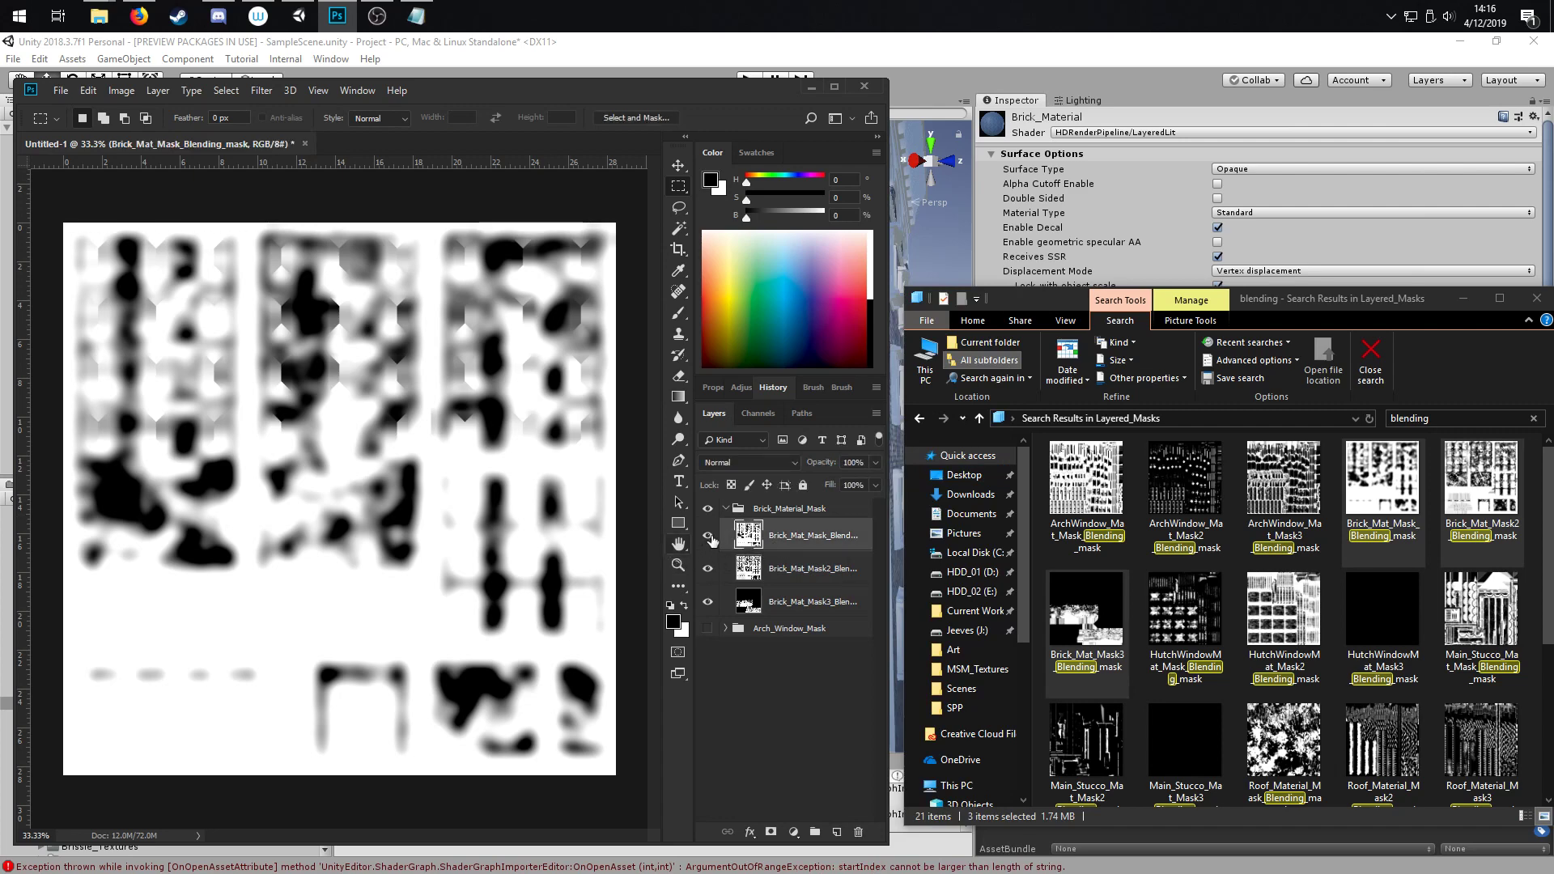
left_click(705, 569)
left_click(706, 568)
right_click(746, 539)
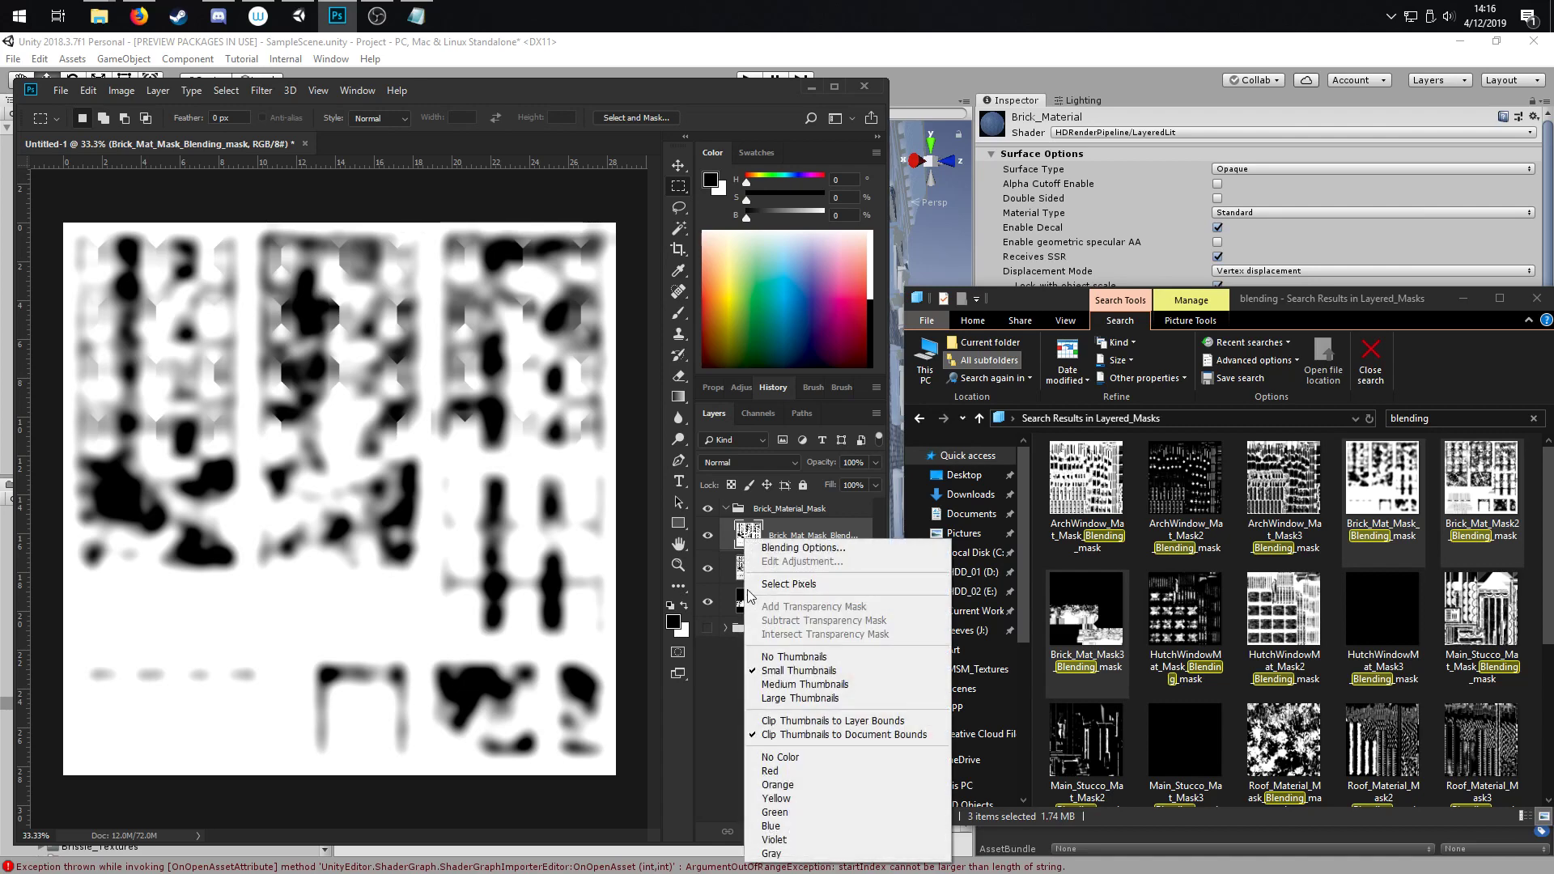
left_click(802, 547)
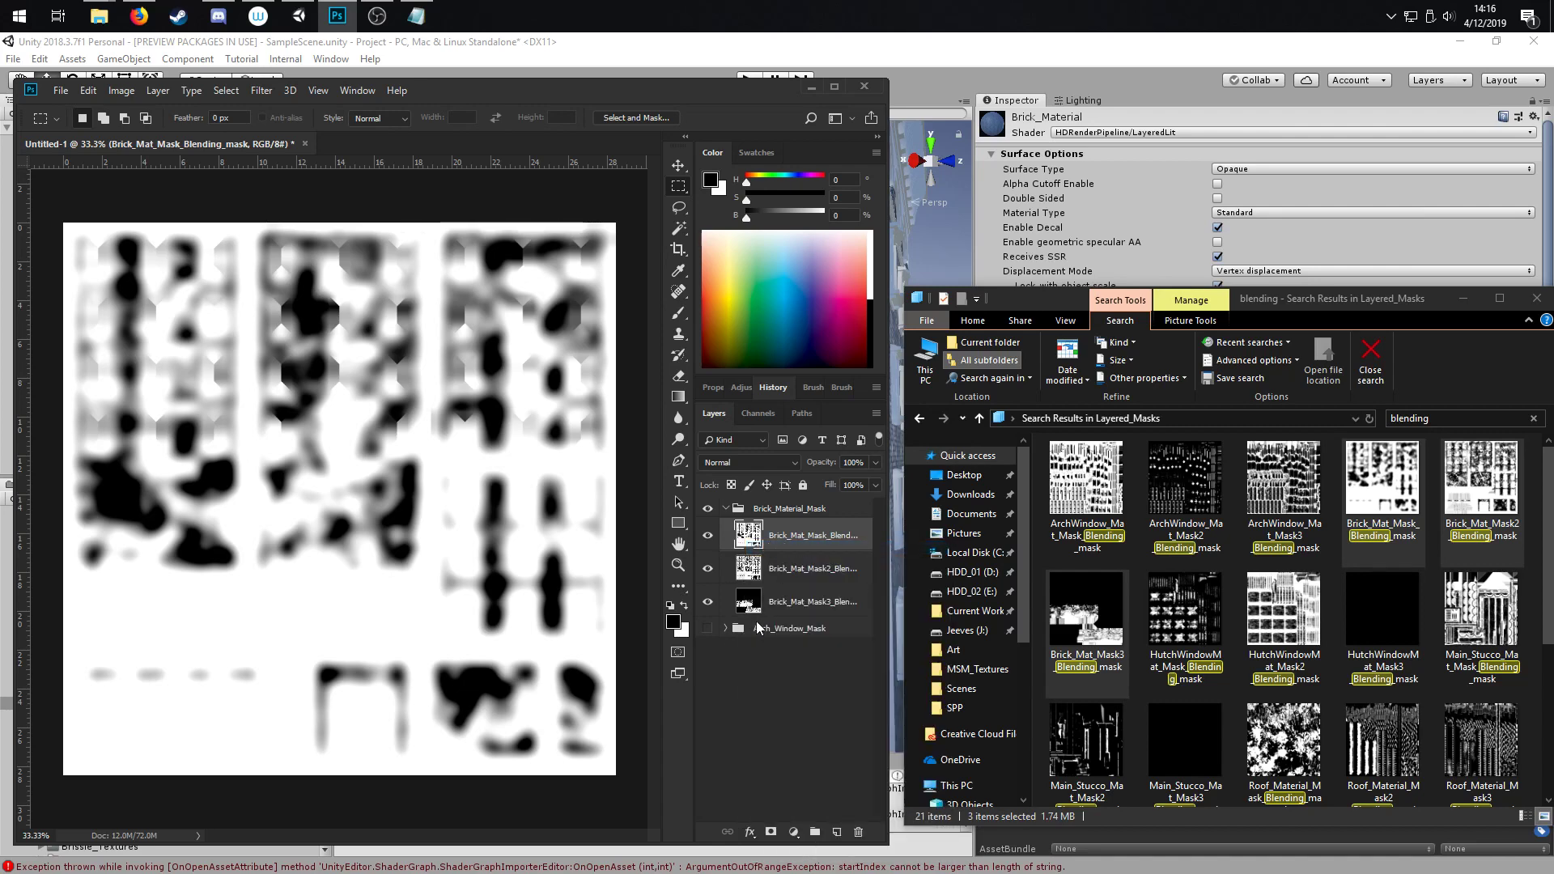
left_click_drag(808, 429, 530, 384)
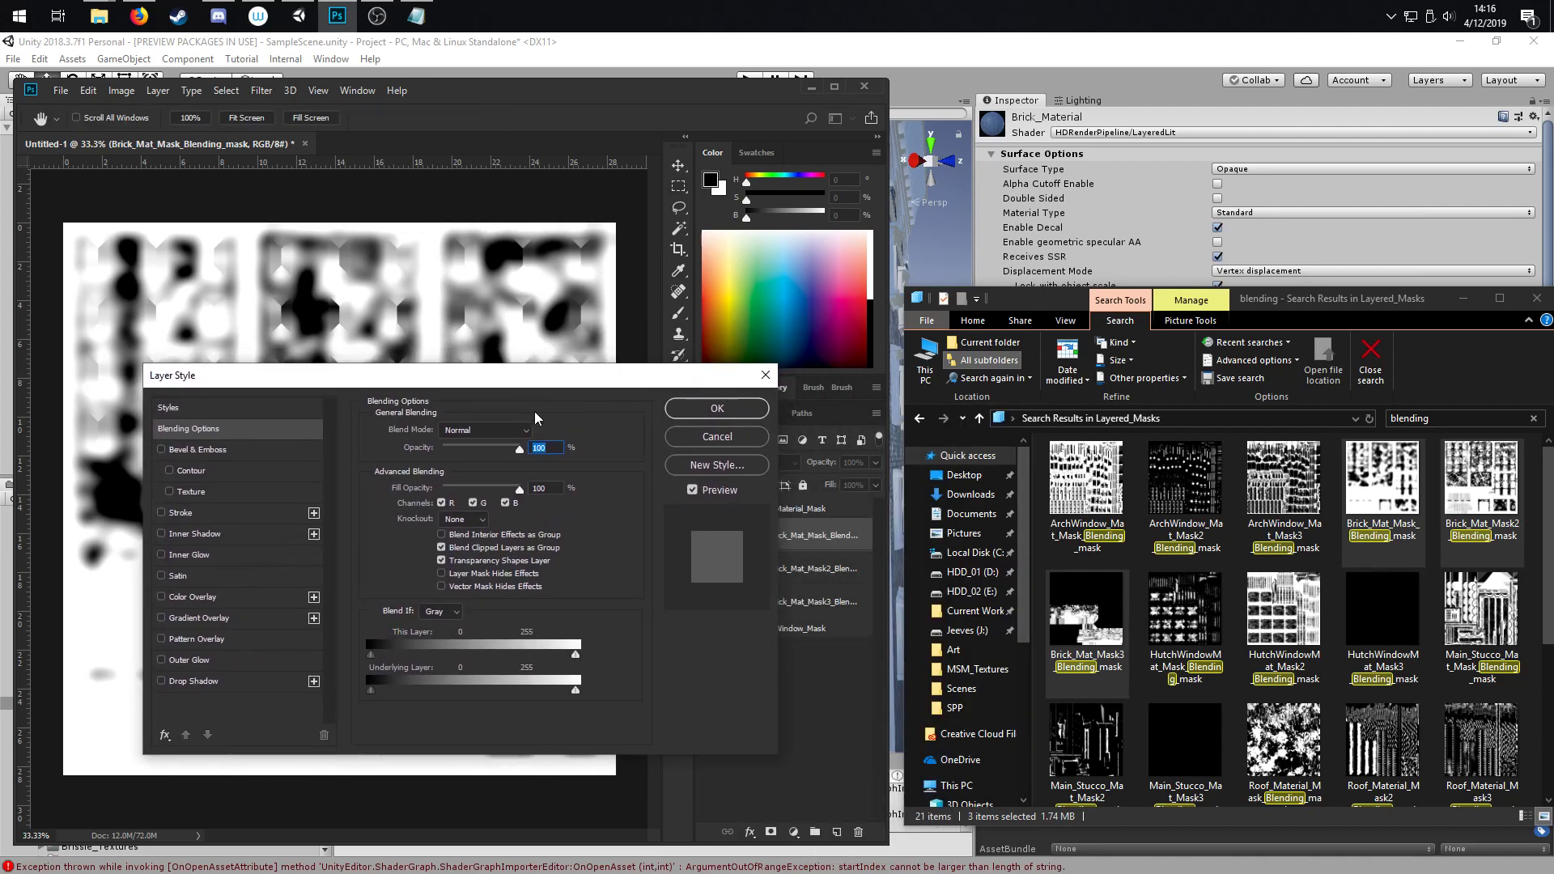
left_click(473, 502)
left_click(505, 502)
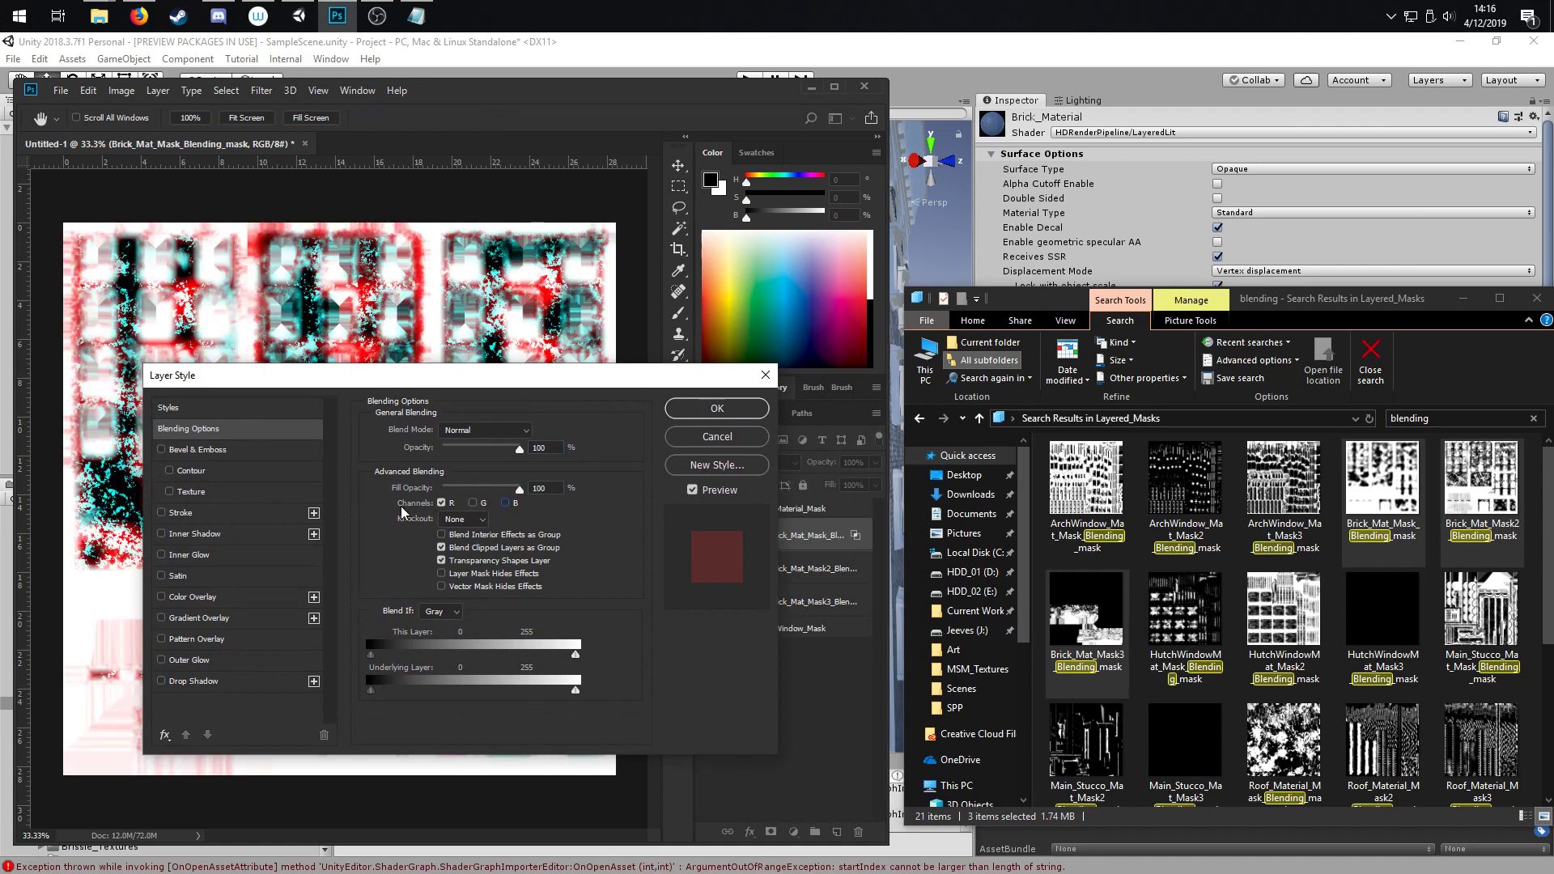
left_click(717, 408)
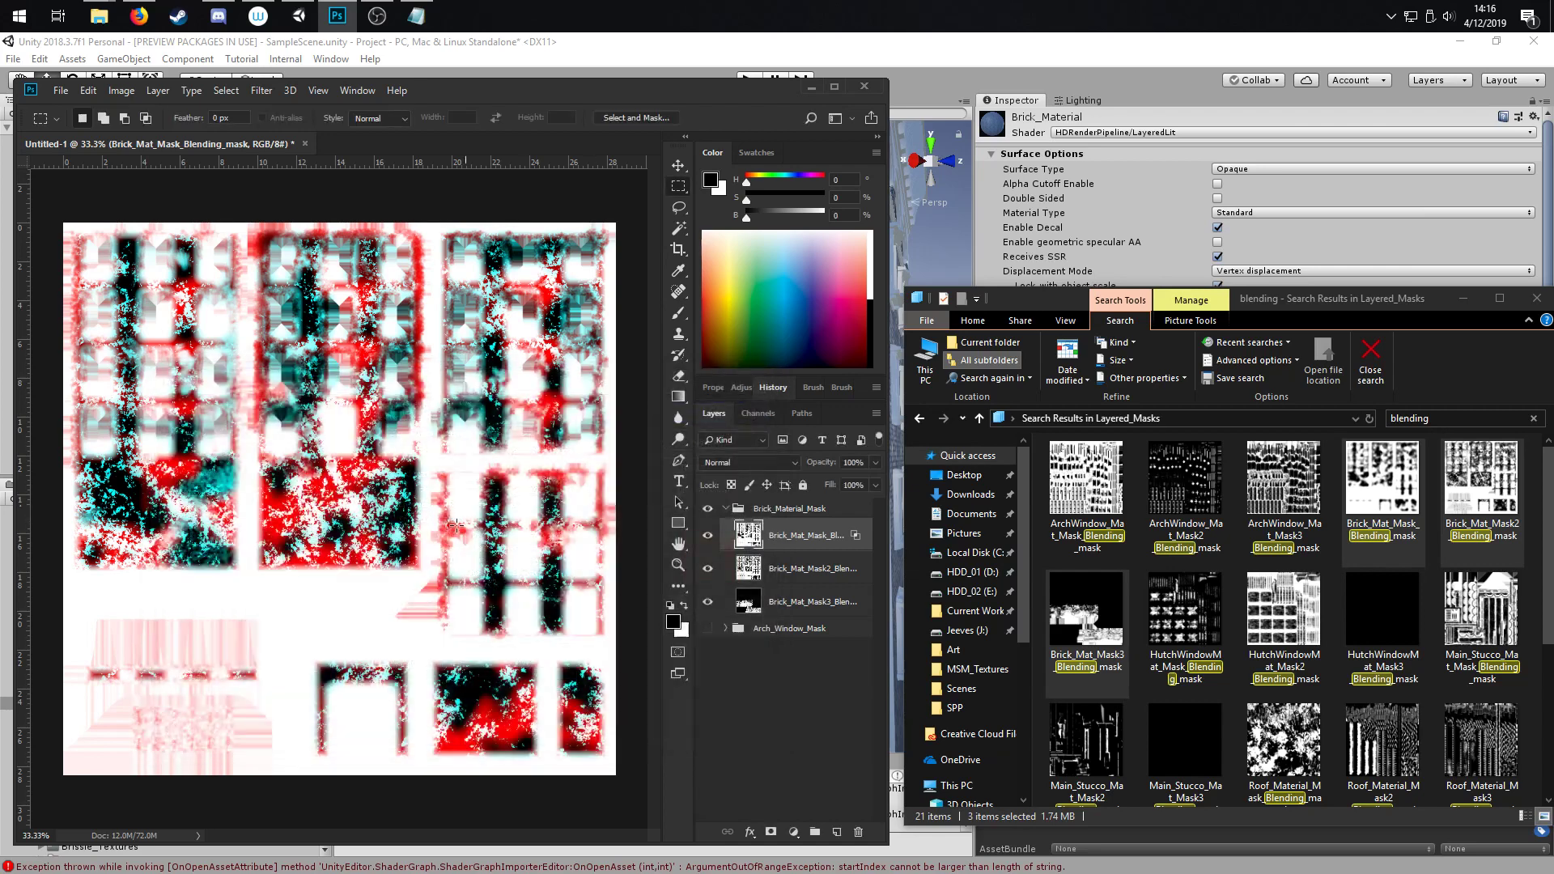
Restrict the Brick_Mat_Mask2 layer to the G channel in its blending options.
left_click(807, 576)
right_click(770, 573)
left_click(785, 254)
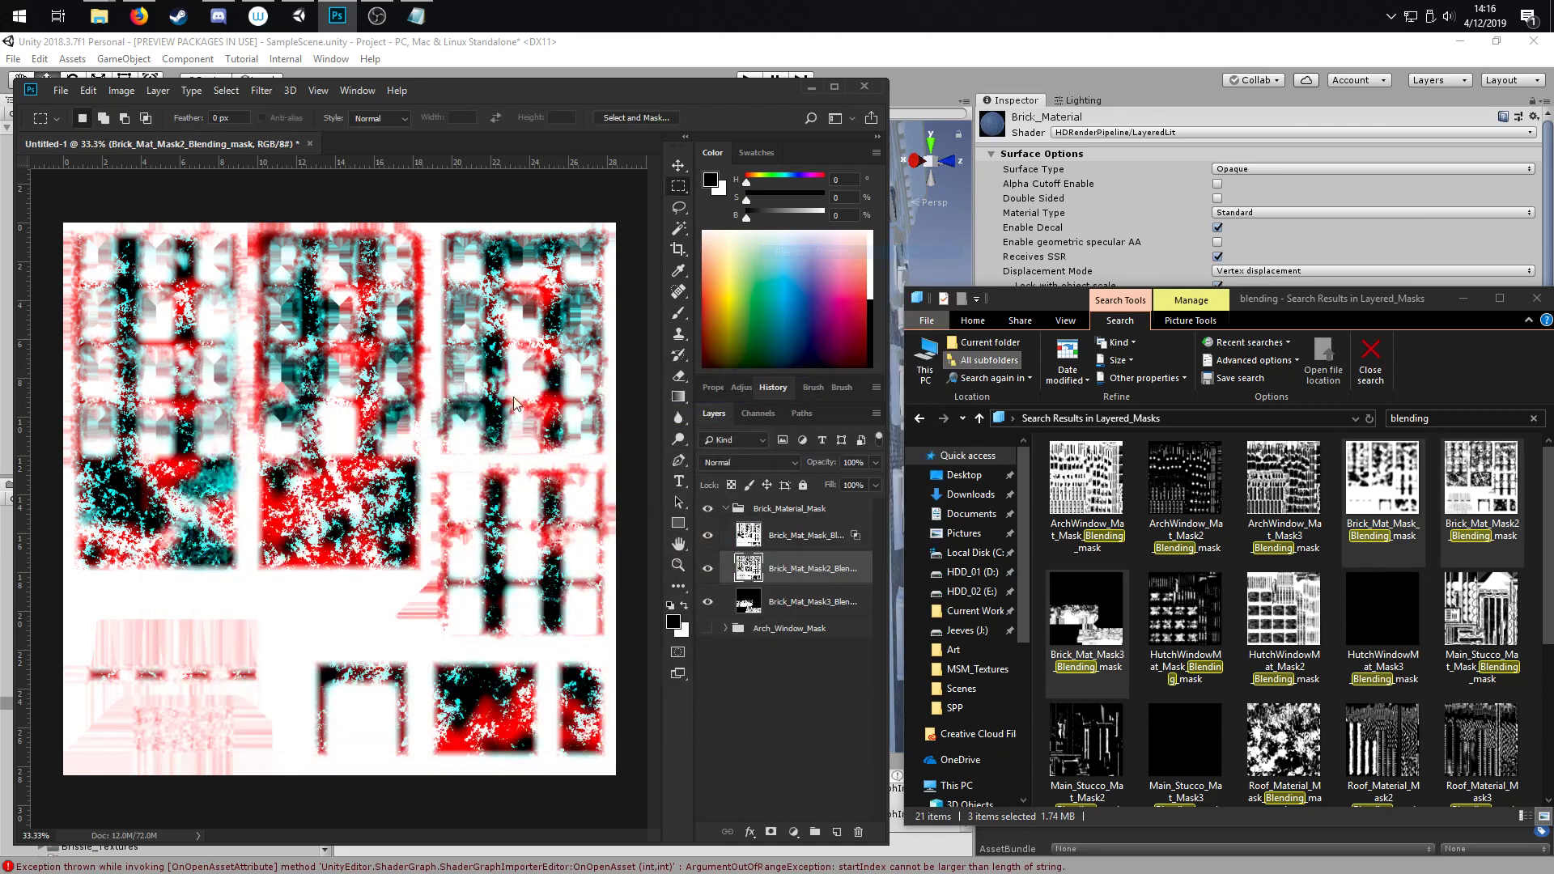
left_click(441, 503)
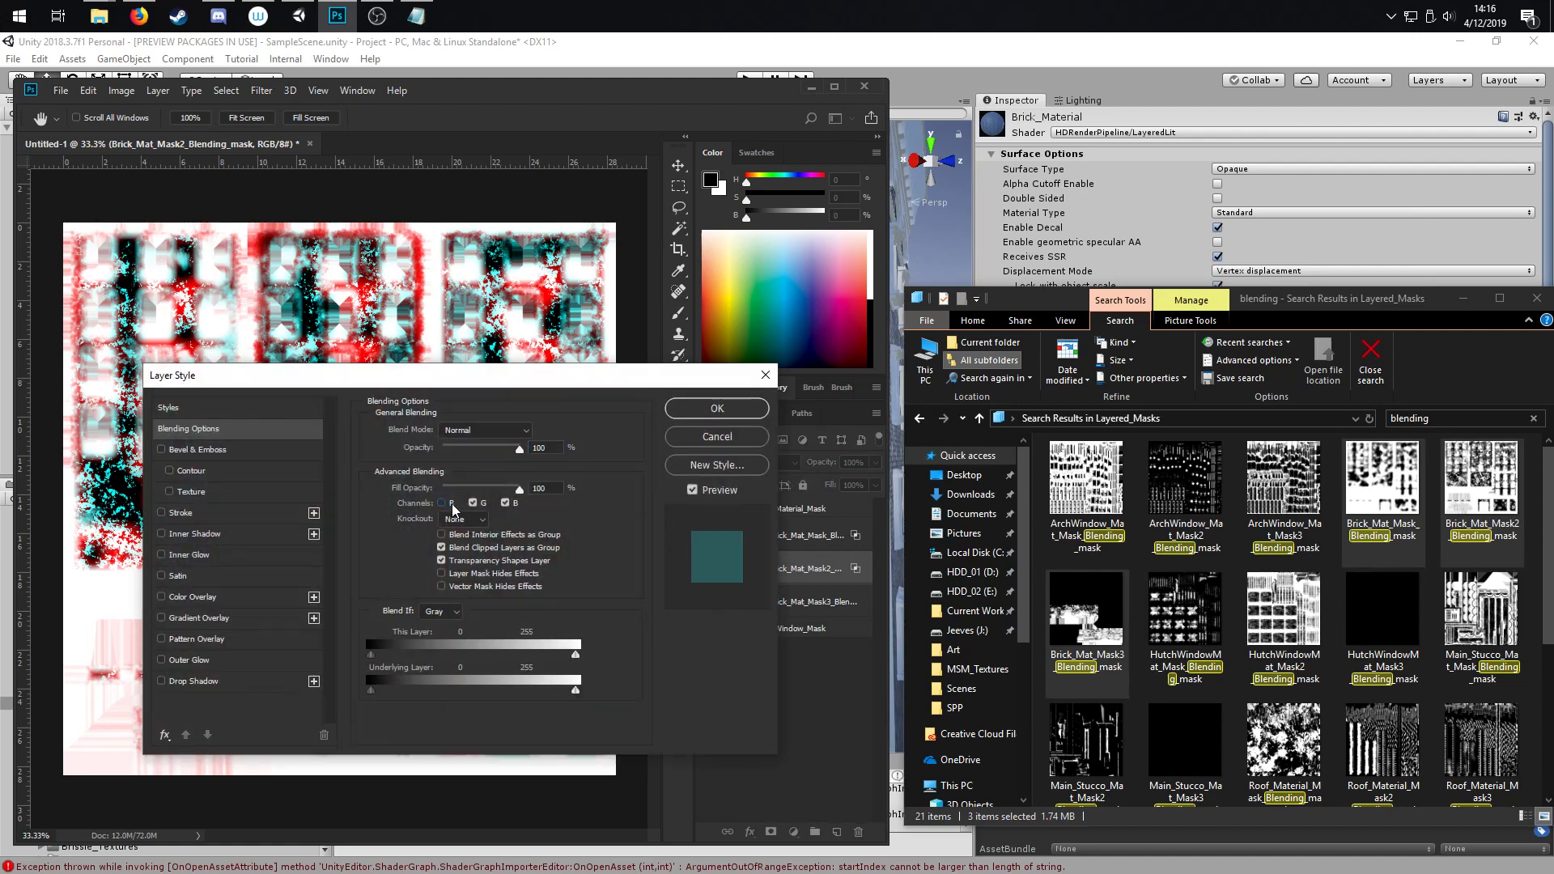
left_click(506, 503)
left_click(716, 408)
Restrict the Brick_Mat_Mask3 layer to the B channel in its blending options.
left_click(777, 604)
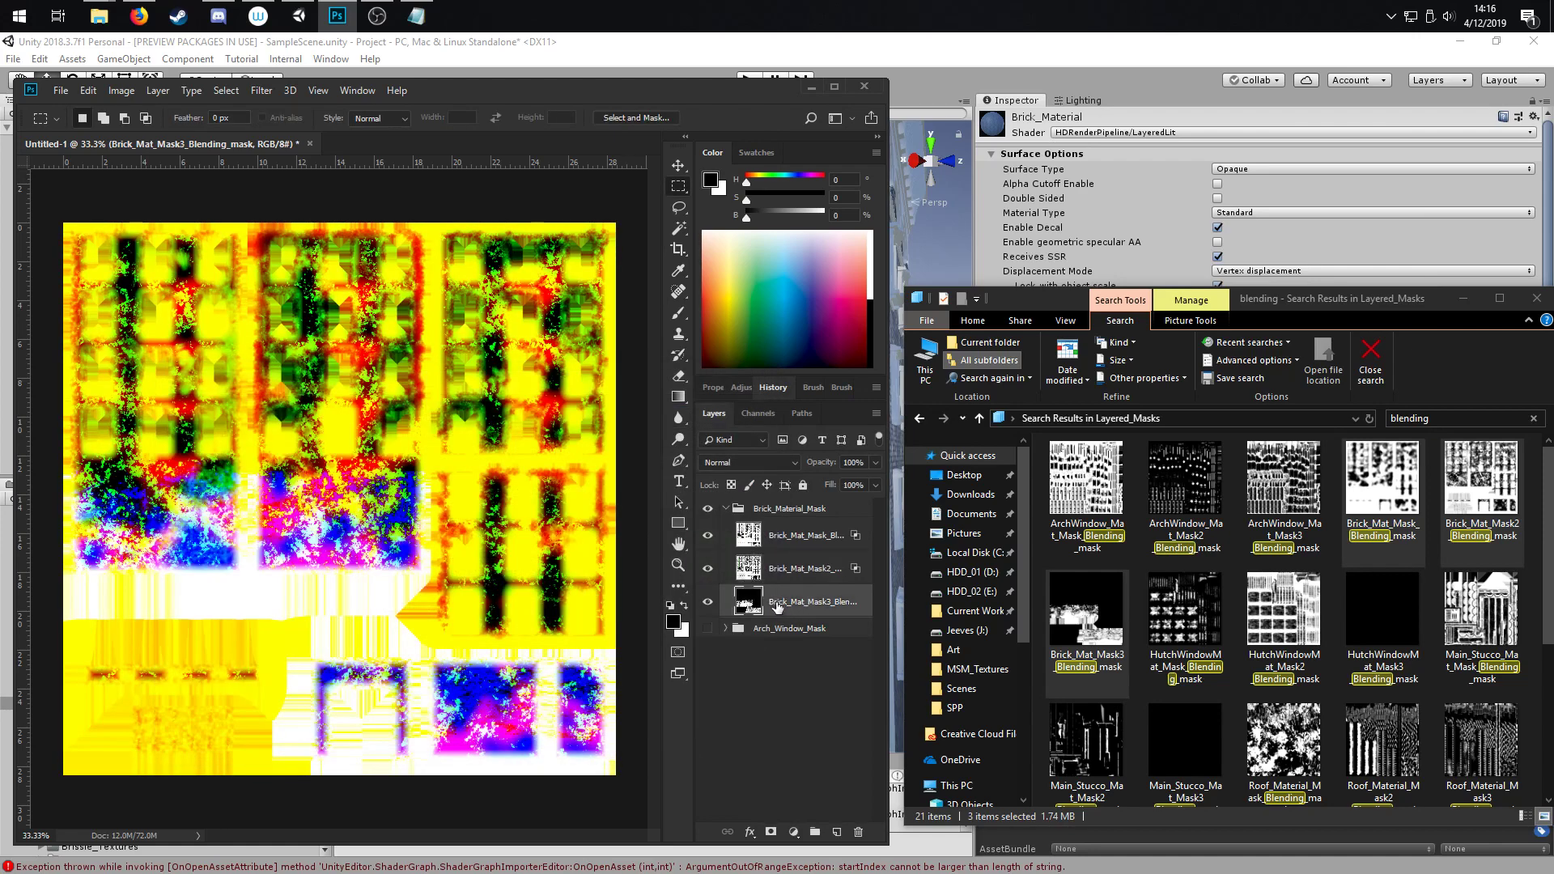
right_click(777, 605)
left_click(789, 241)
left_click(442, 504)
left_click(474, 503)
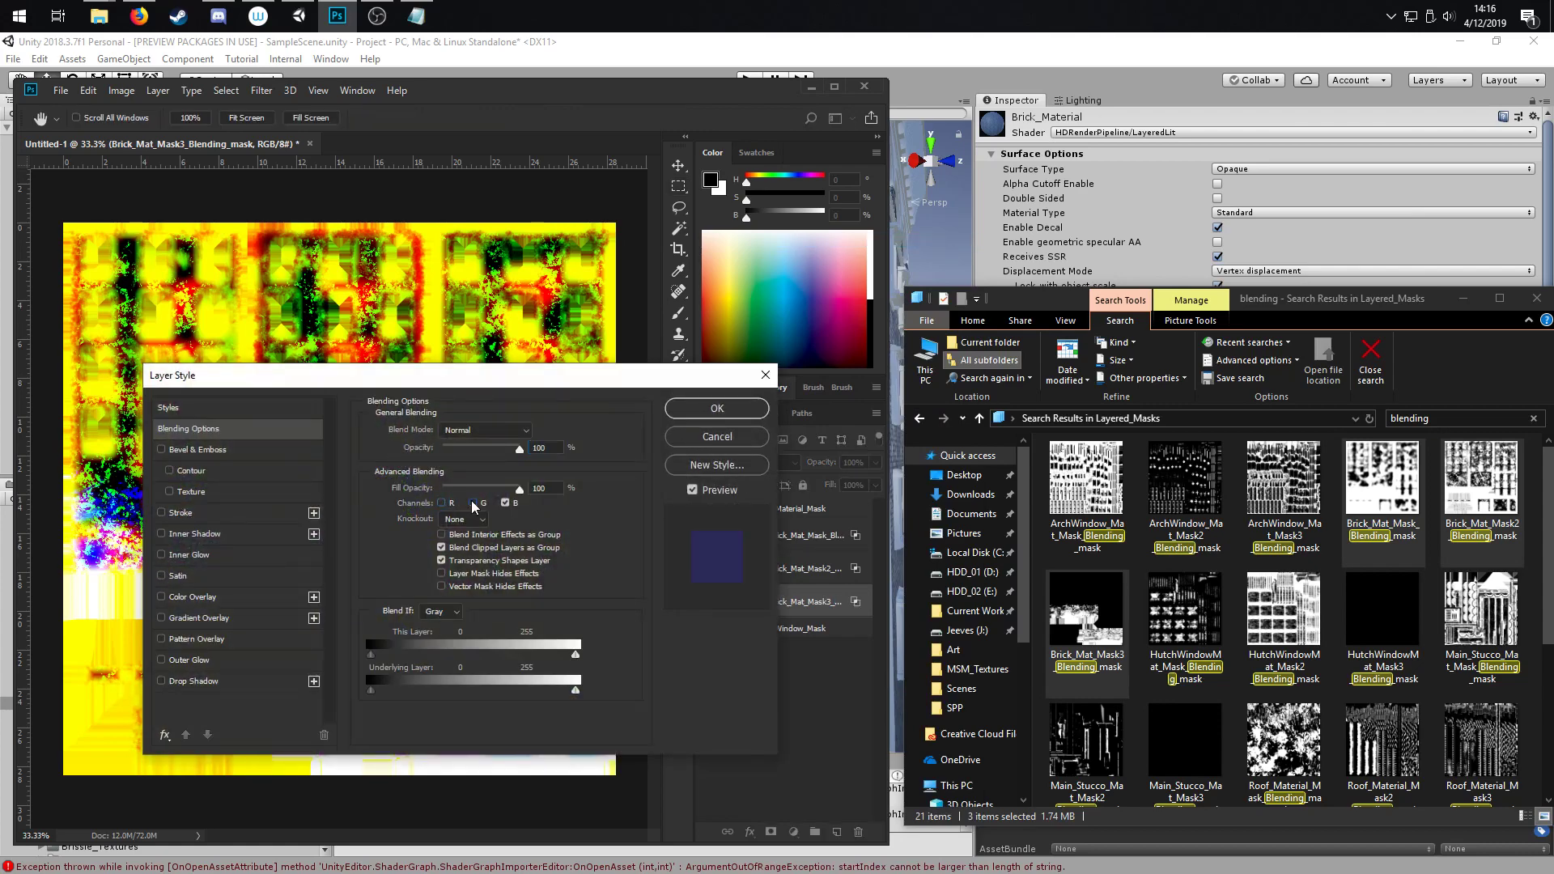
left_click(728, 410)
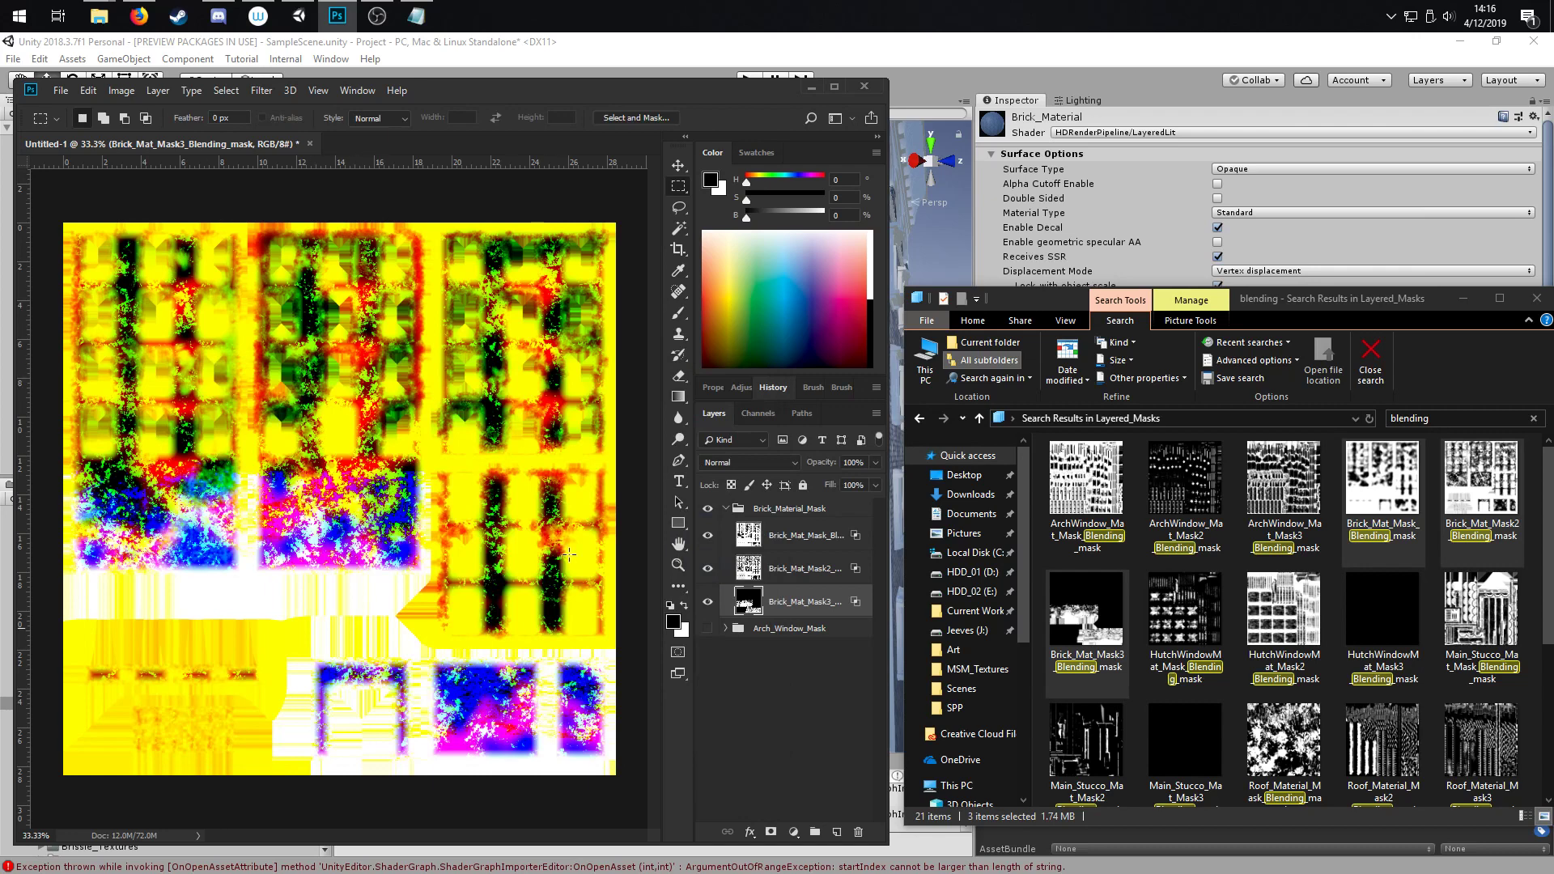
Collapse the Brick_Material_Mask group and export the combined mask as Brick_Material_Mask to the Layered_Masks_Edited folder.
left_click(726, 509)
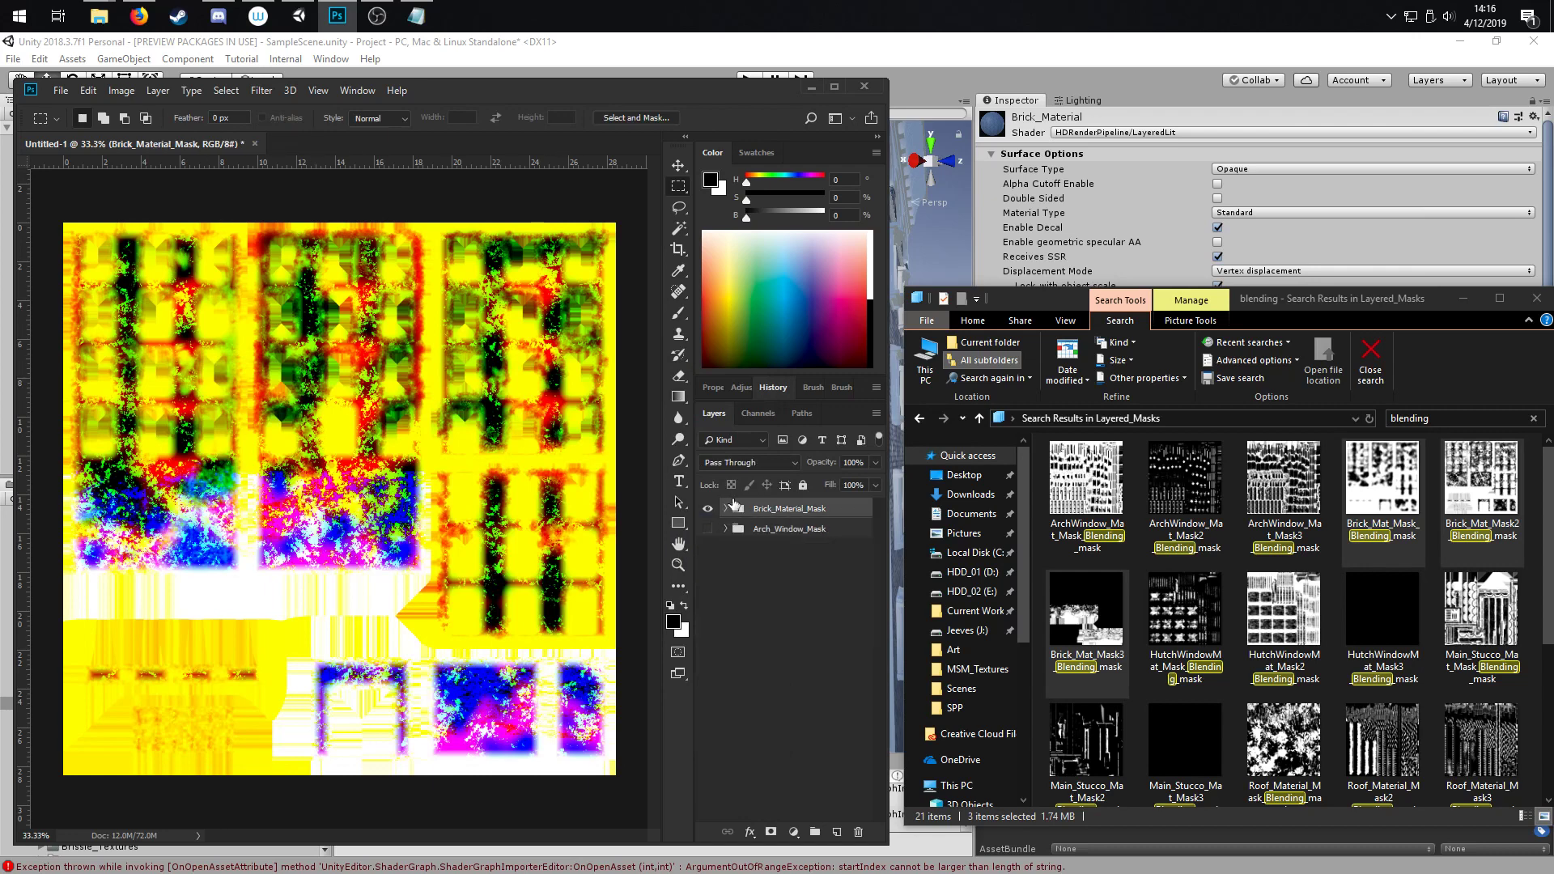
left_click(61, 90)
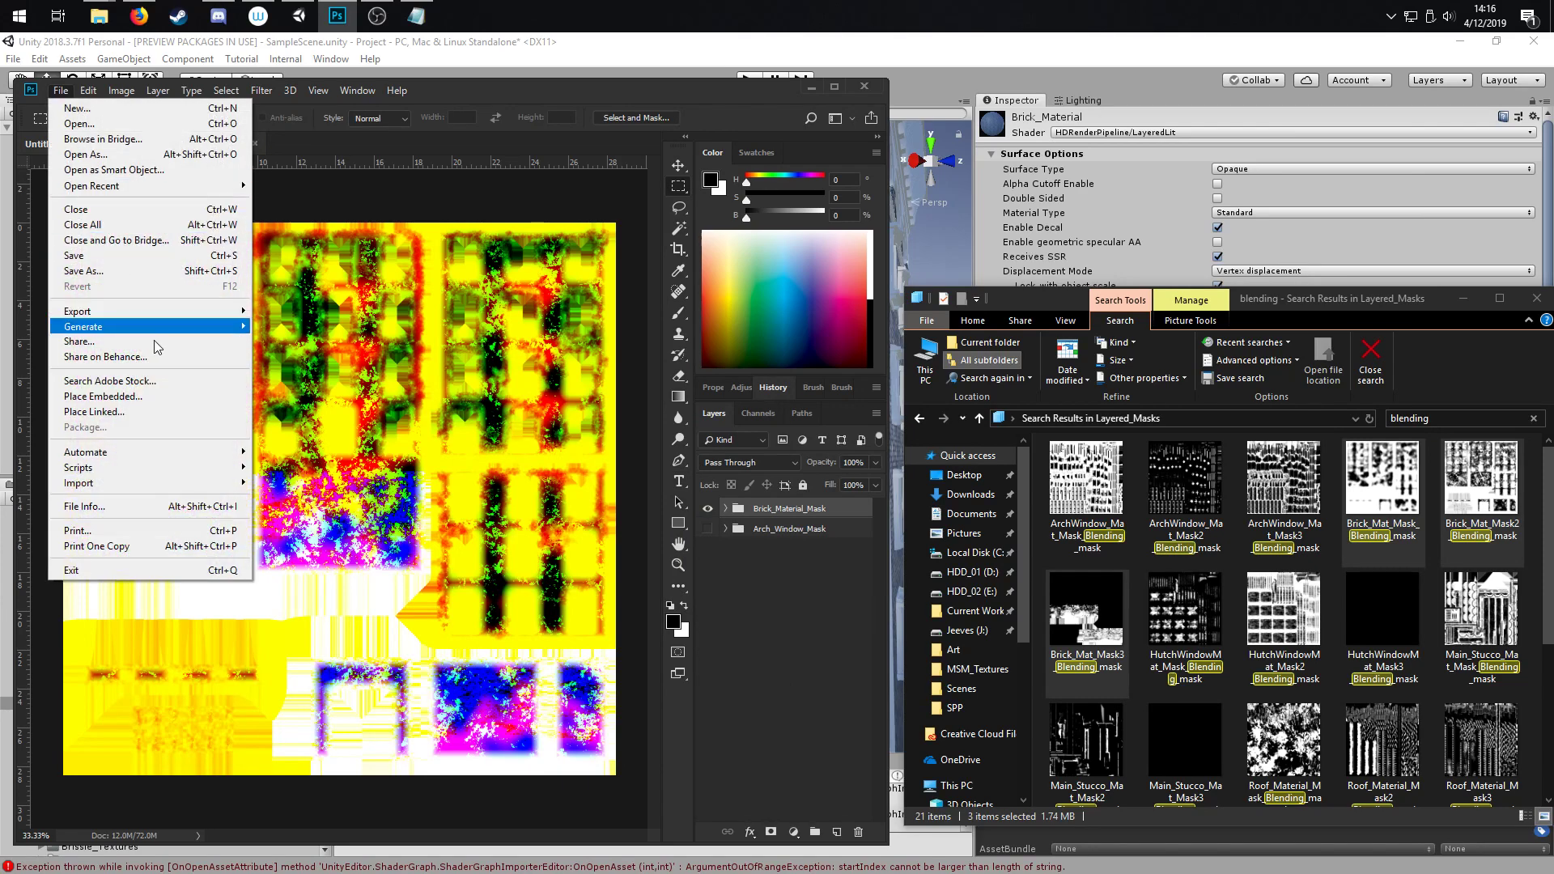
mouse_move(158, 313)
left_click(306, 326)
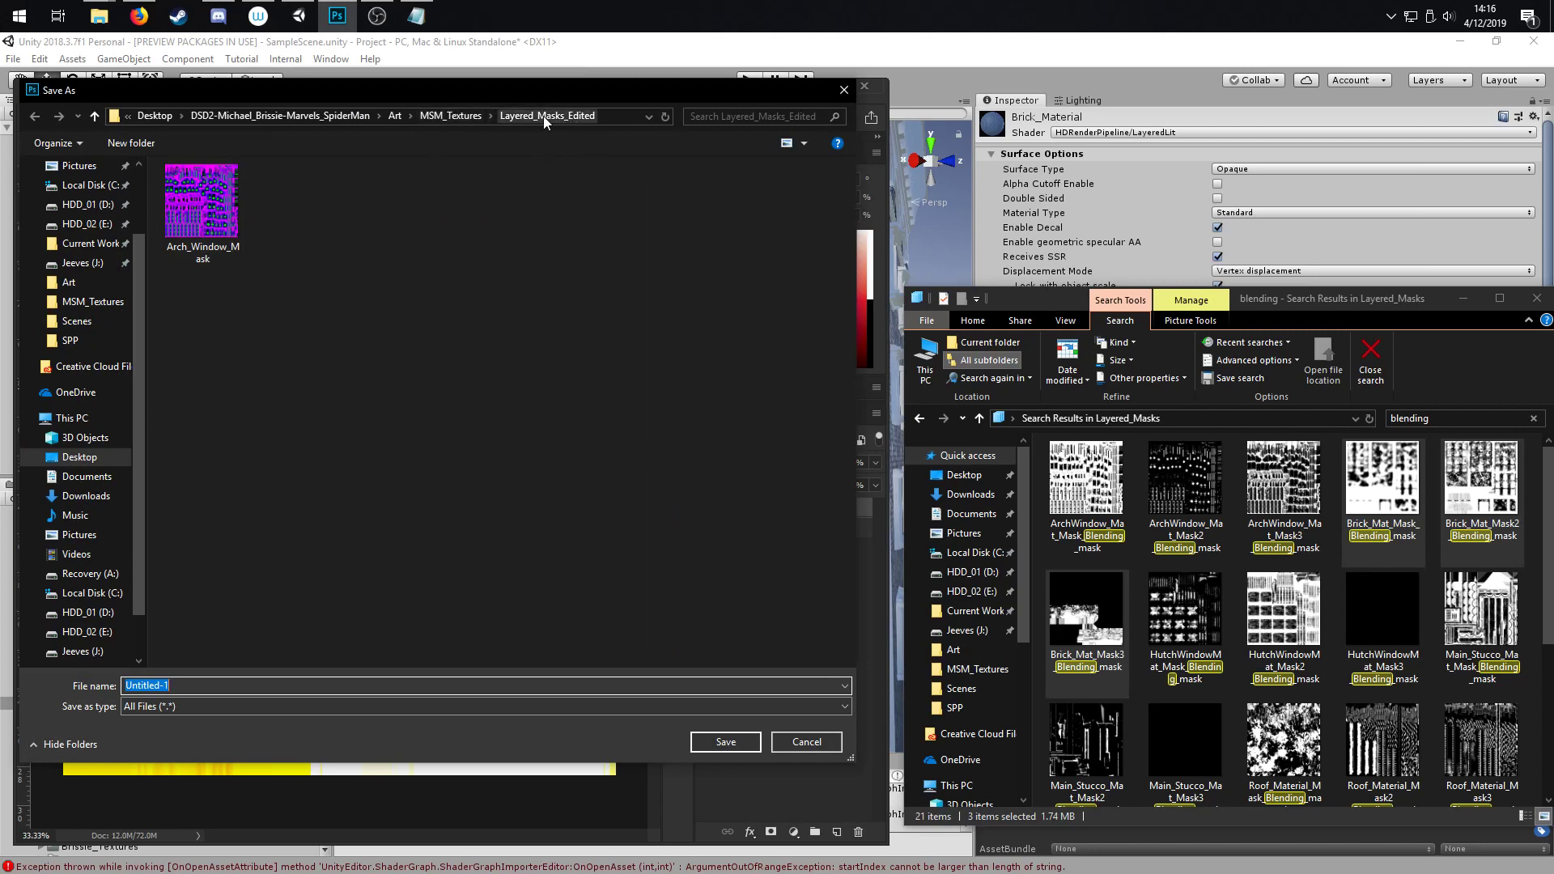
left_click(345, 249)
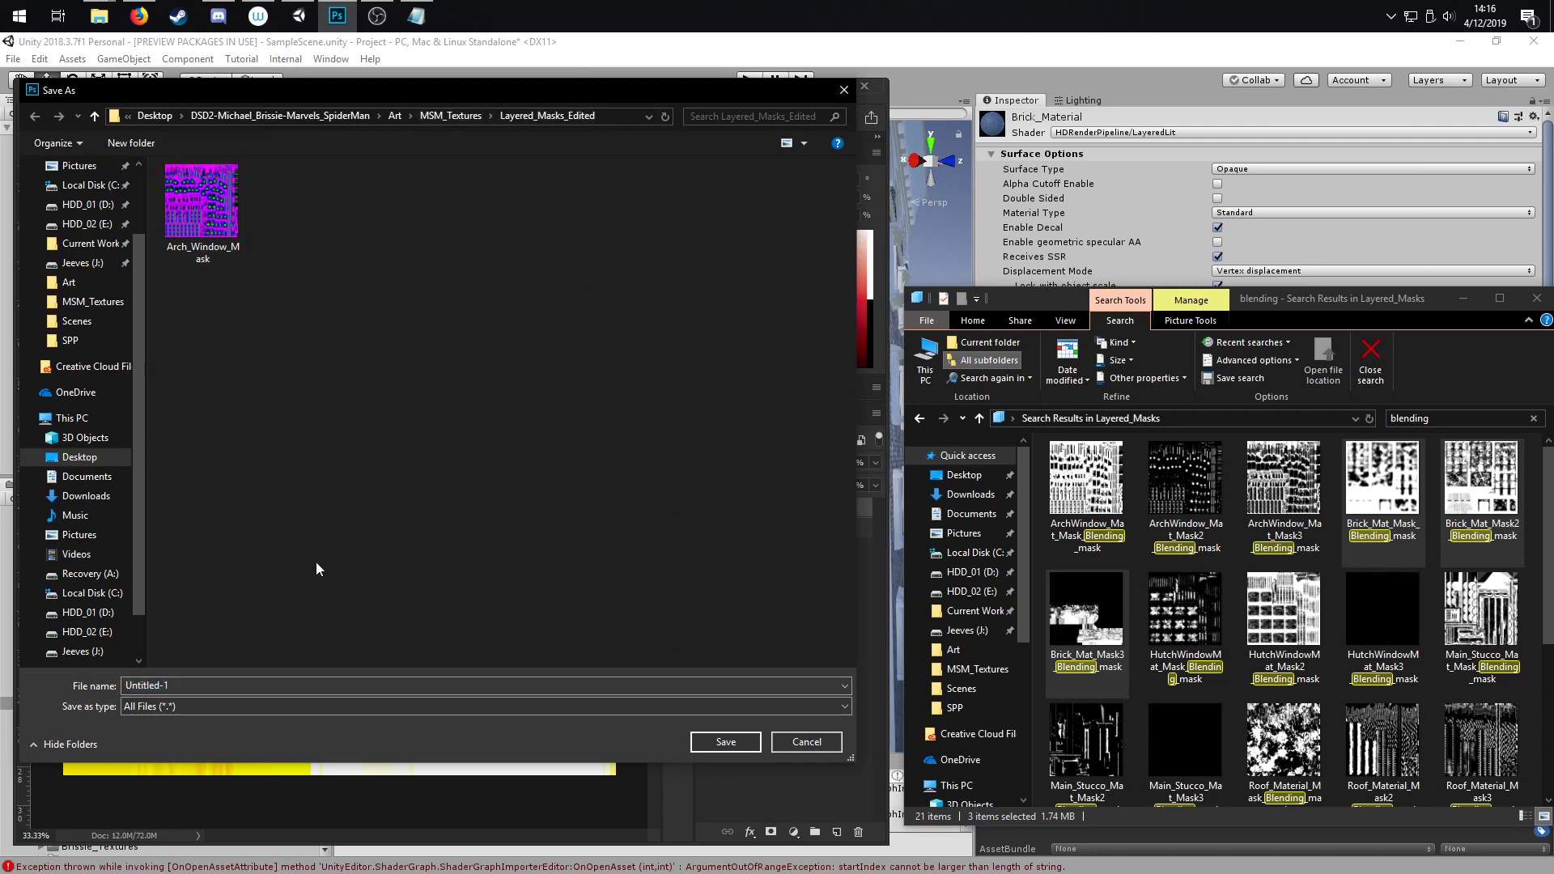
left_click(187, 684)
type("Brick_Material_Mask")
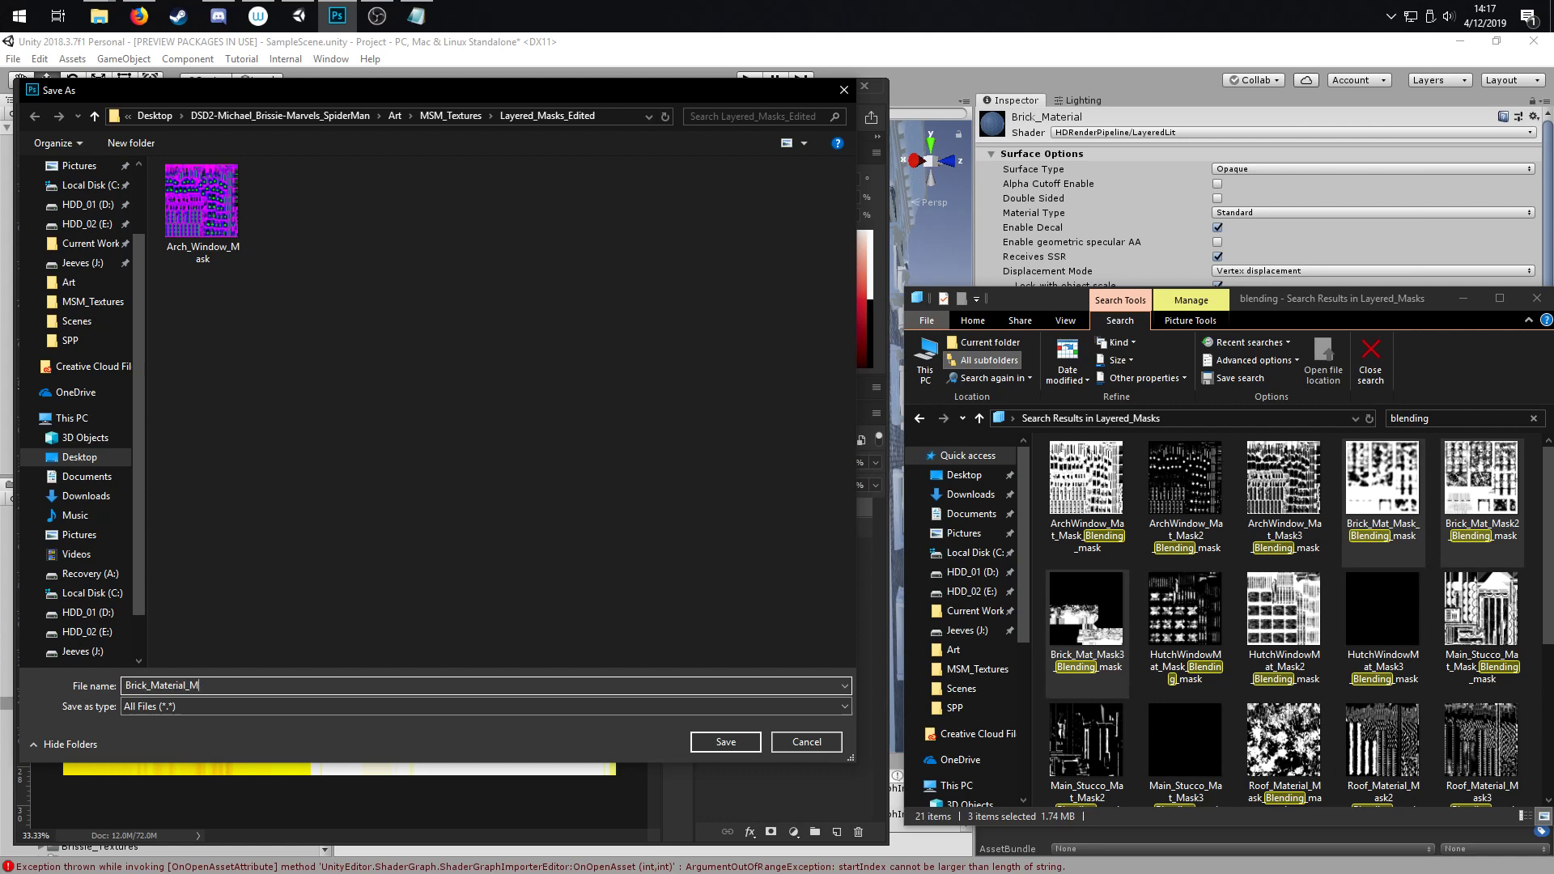
left_click(726, 742)
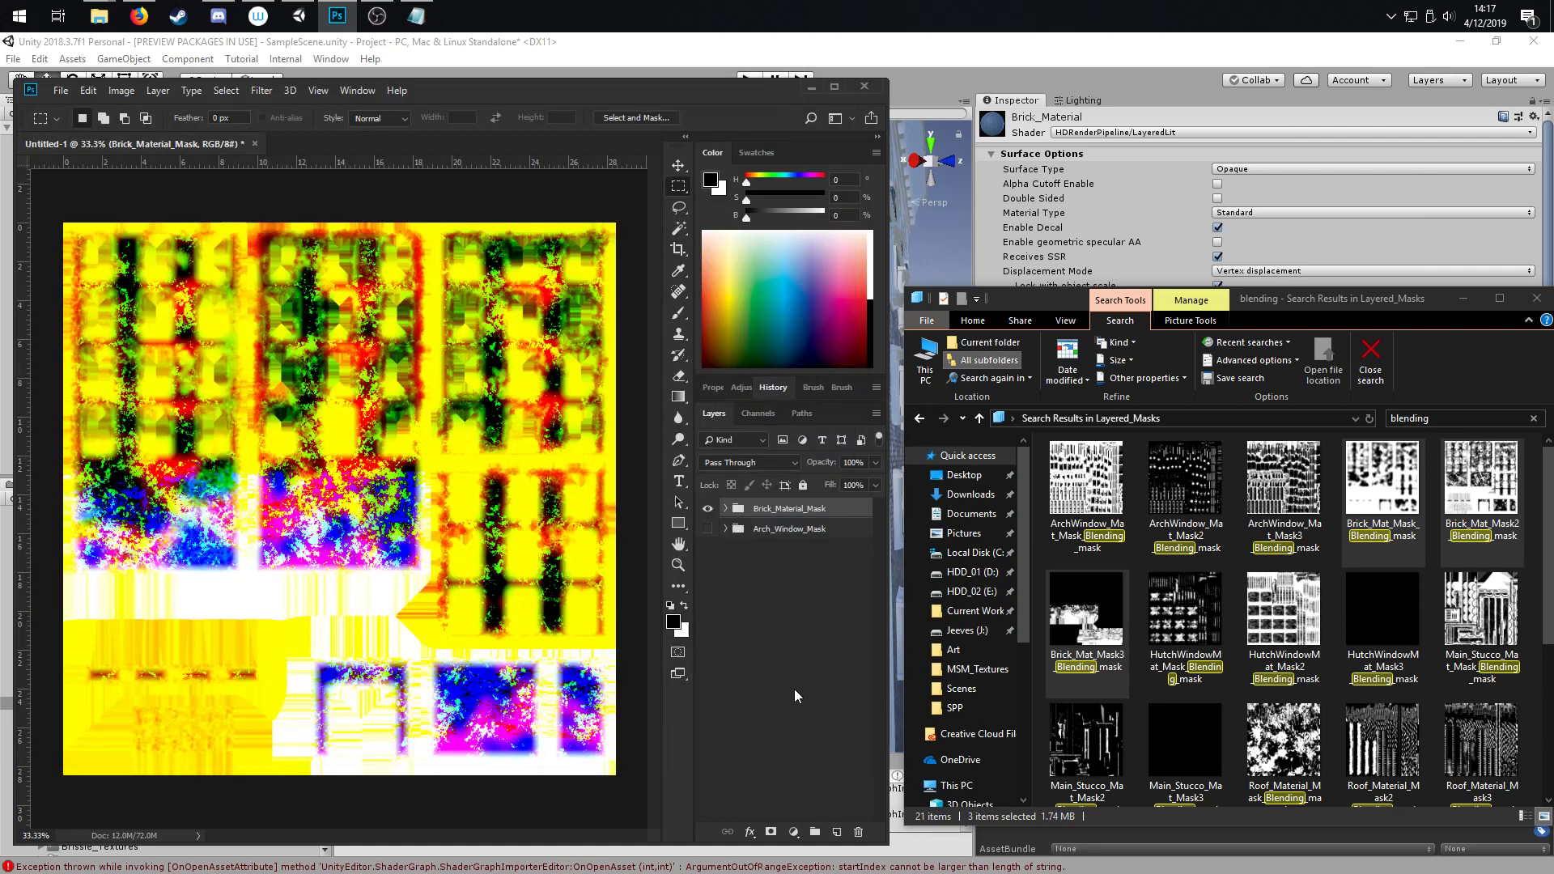
Switch to Unity and import the Brick_Material_Mask image from Layered_Masks_Edited into the PS masks folder under Textures.
left_click(810, 87)
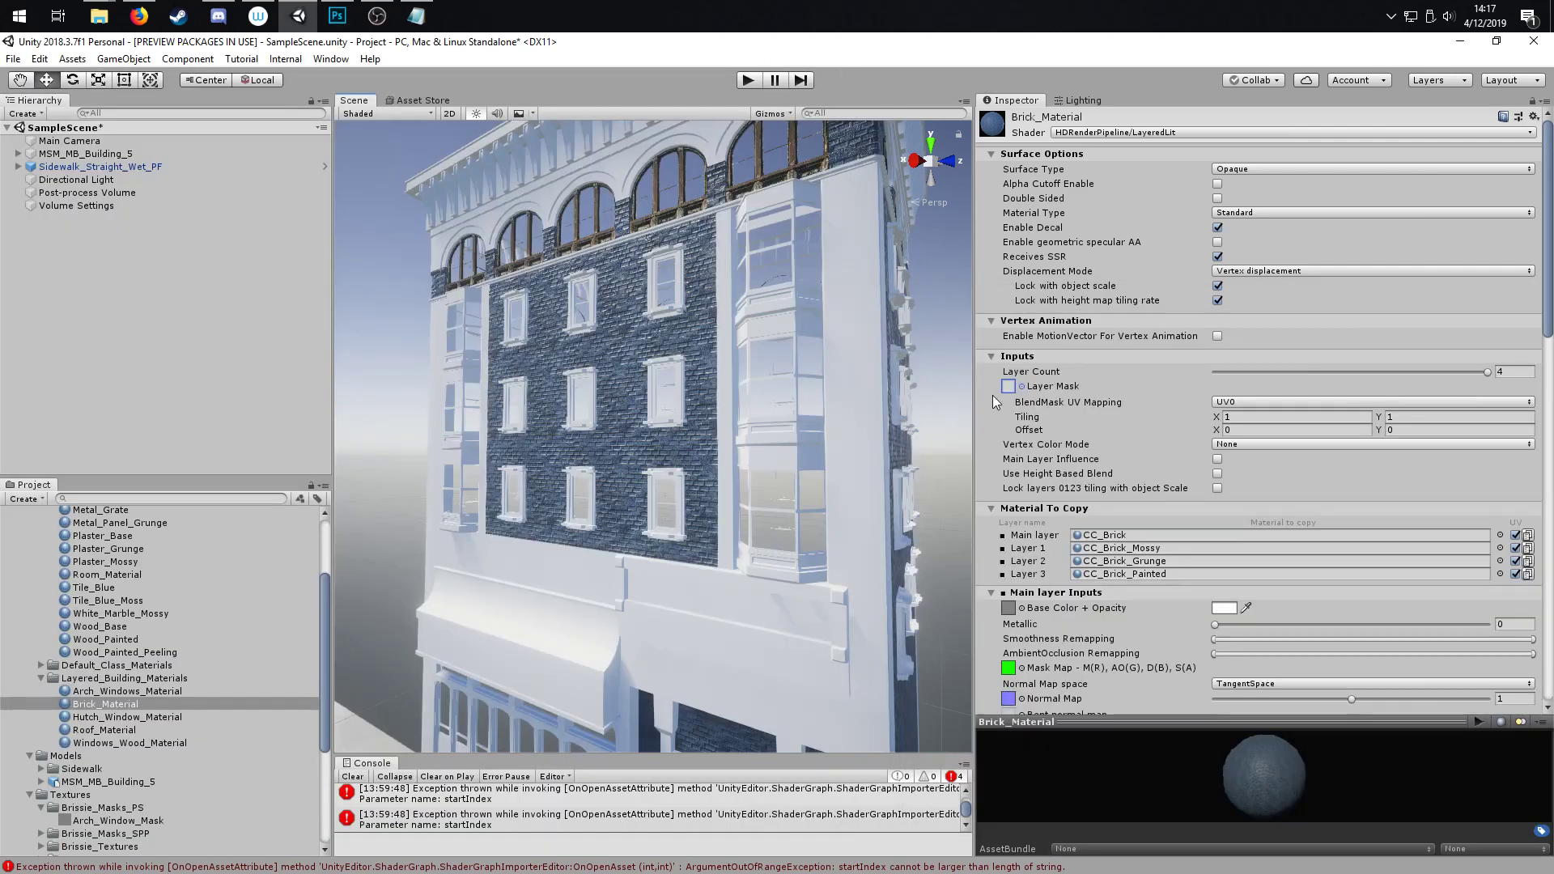
scroll(108, 769, "down", 4)
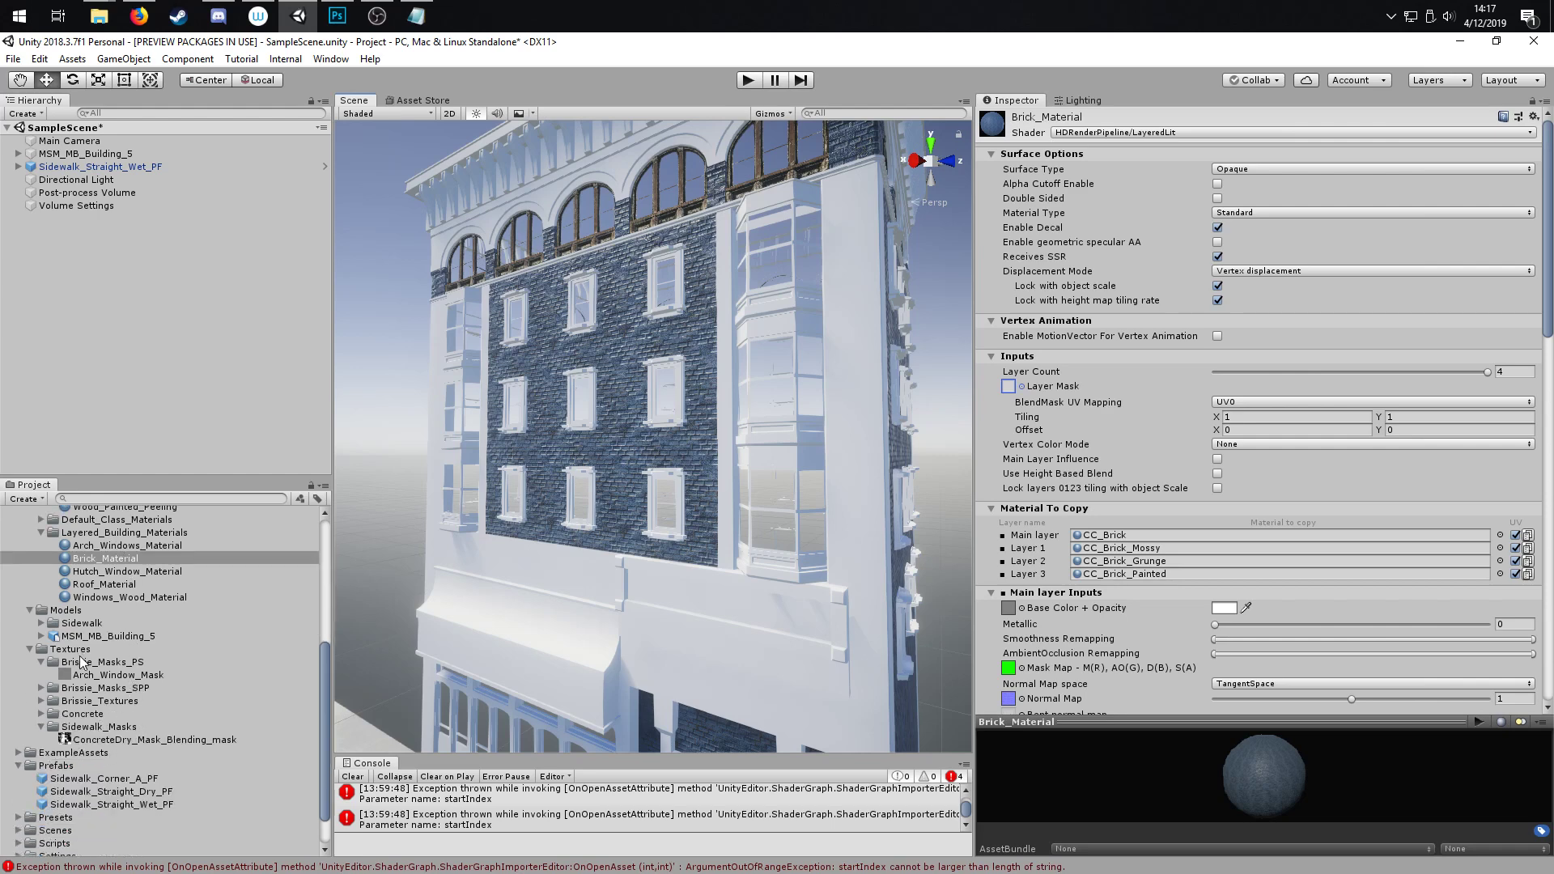
left_click(97, 661)
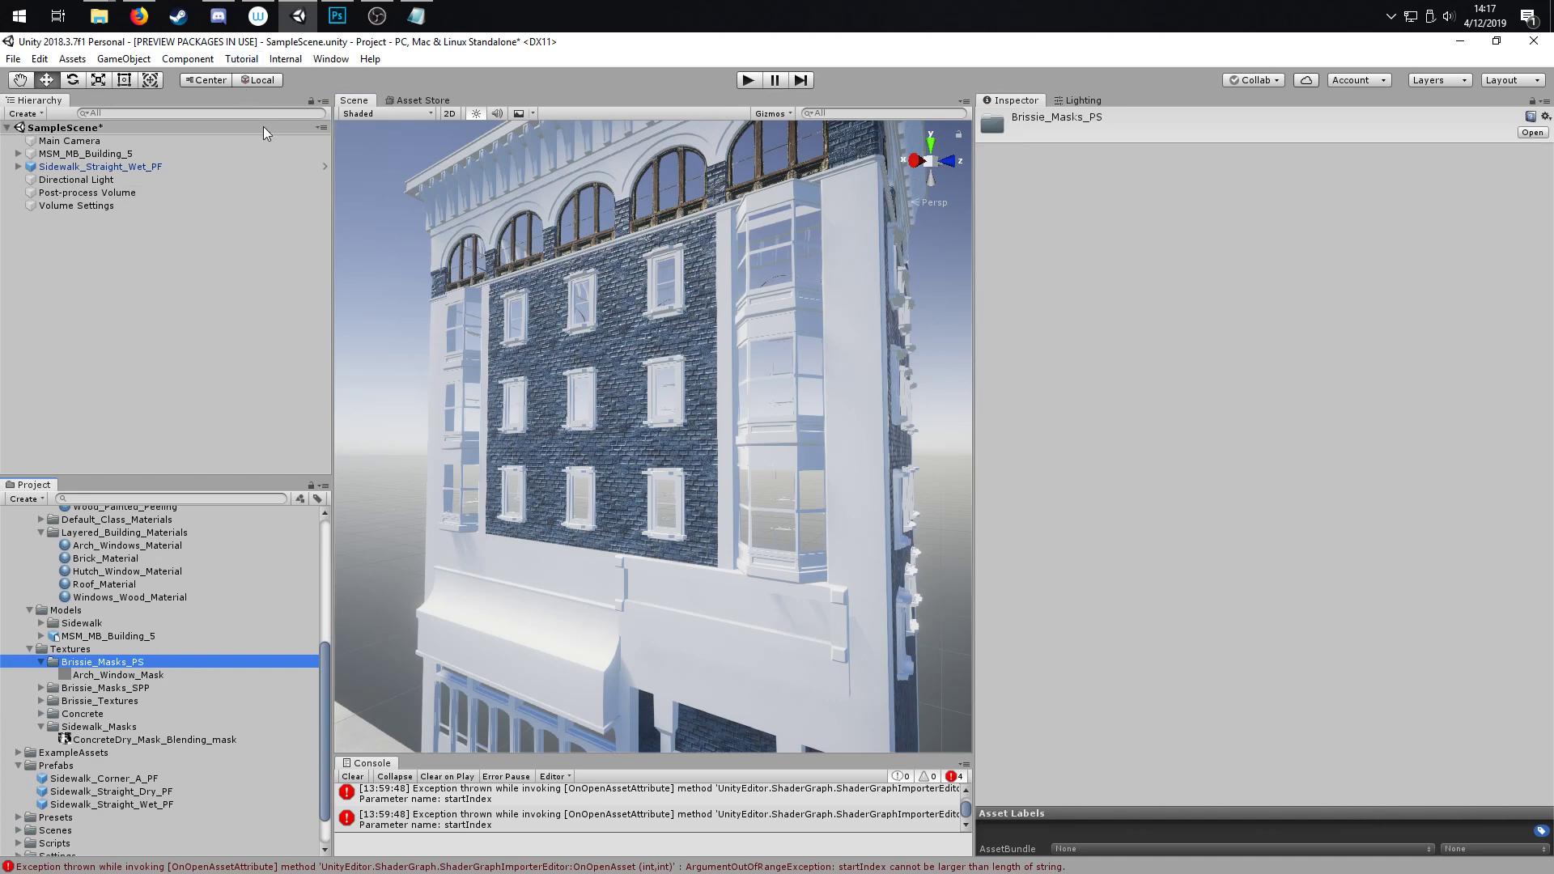
left_click(72, 59)
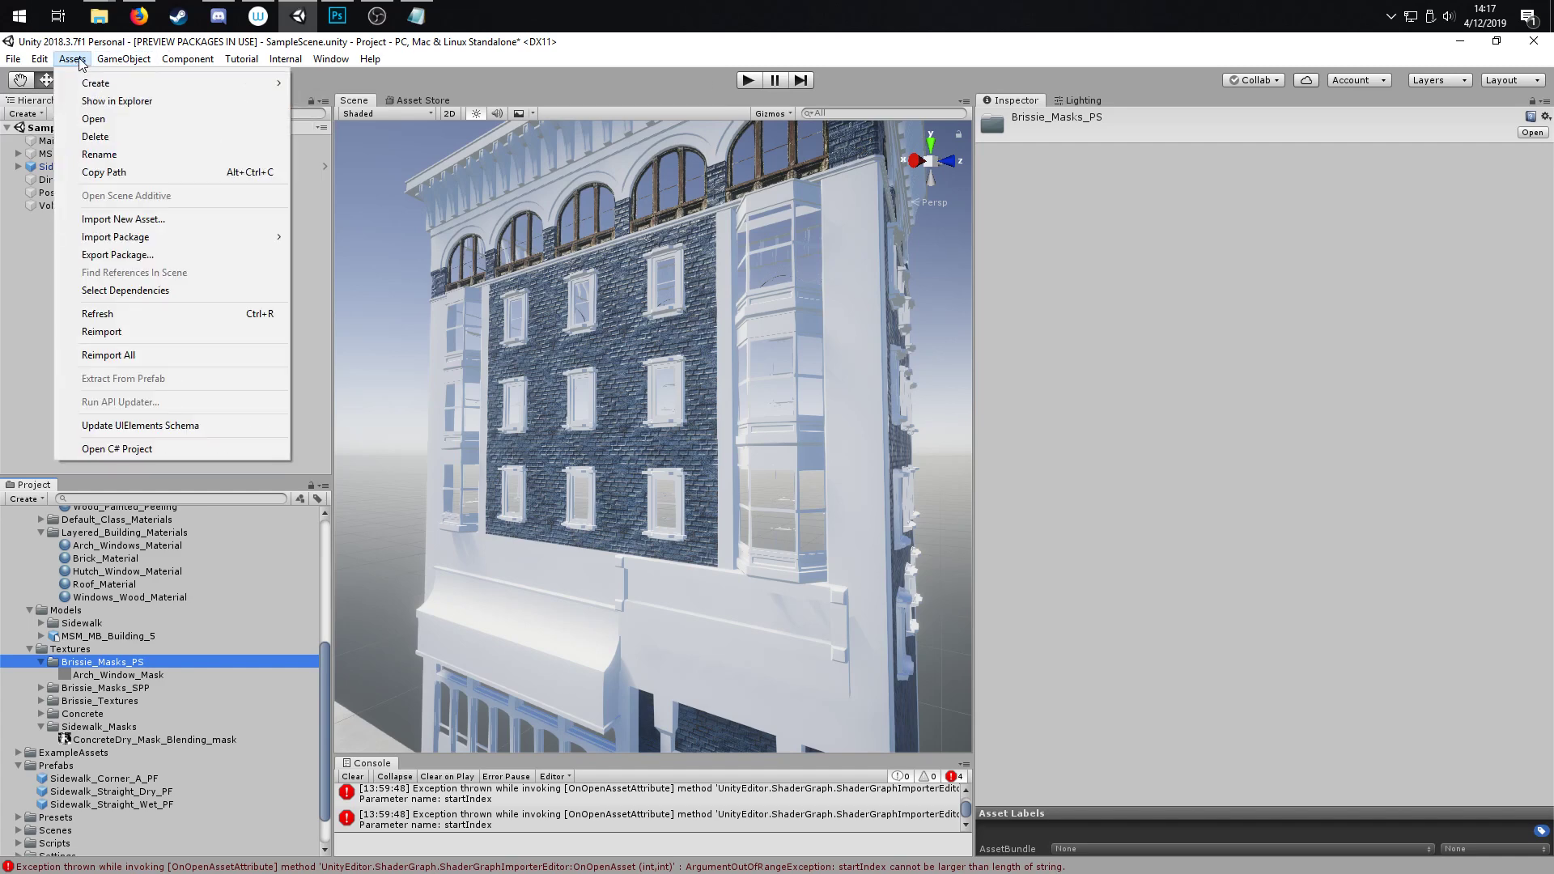
left_click(188, 219)
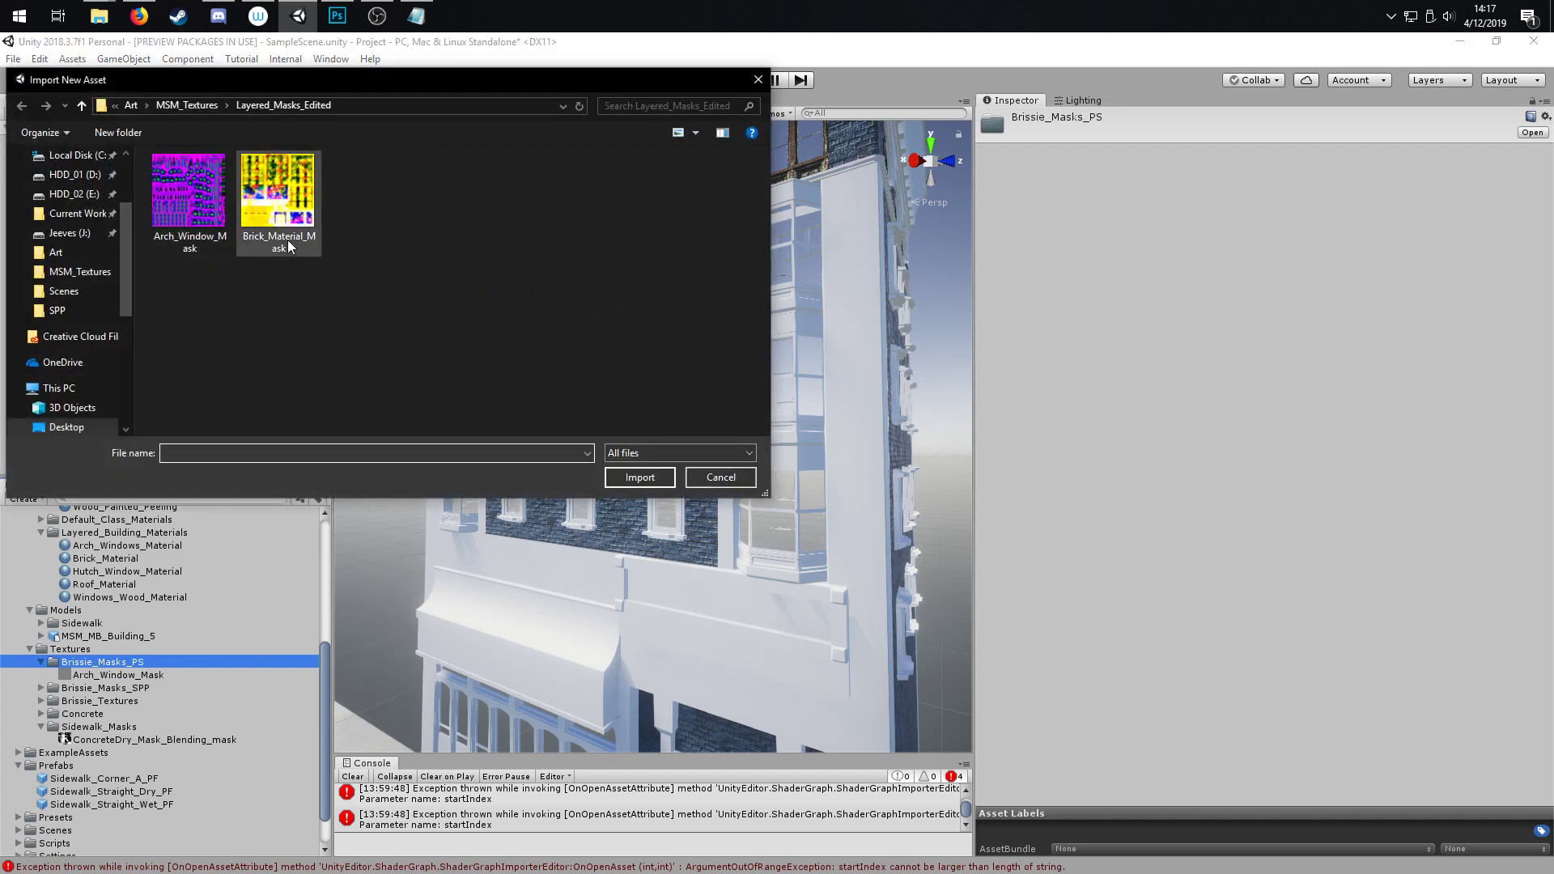
left_click(291, 202)
left_click(639, 476)
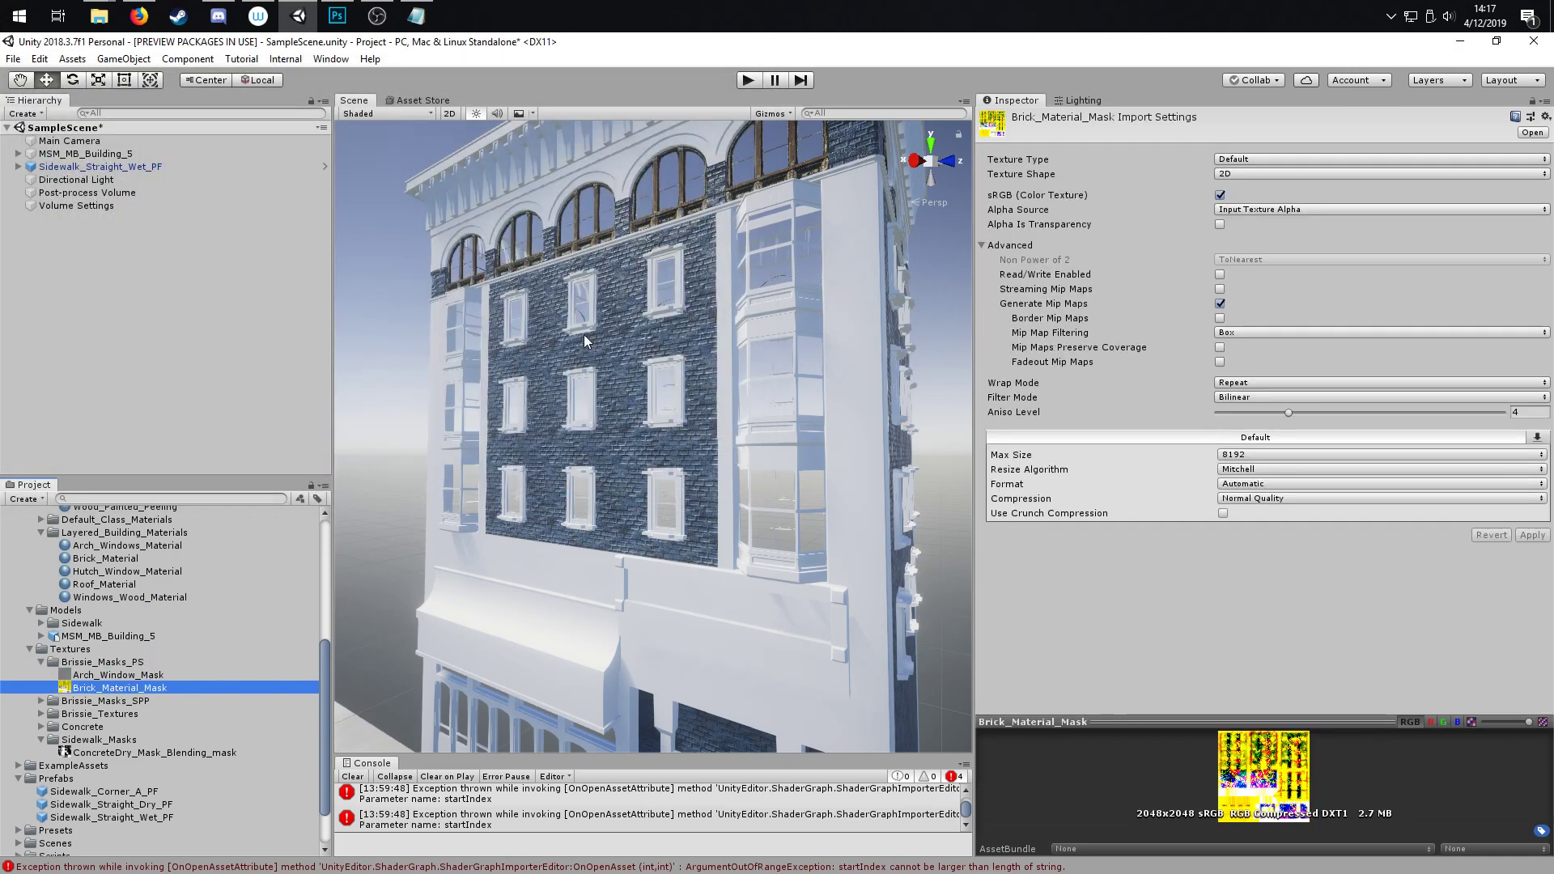
Assign the Brick_Material_Mask texture as the Layer Mask of Brick_Material.
left_click_drag(584, 334, 927, 429, "alt")
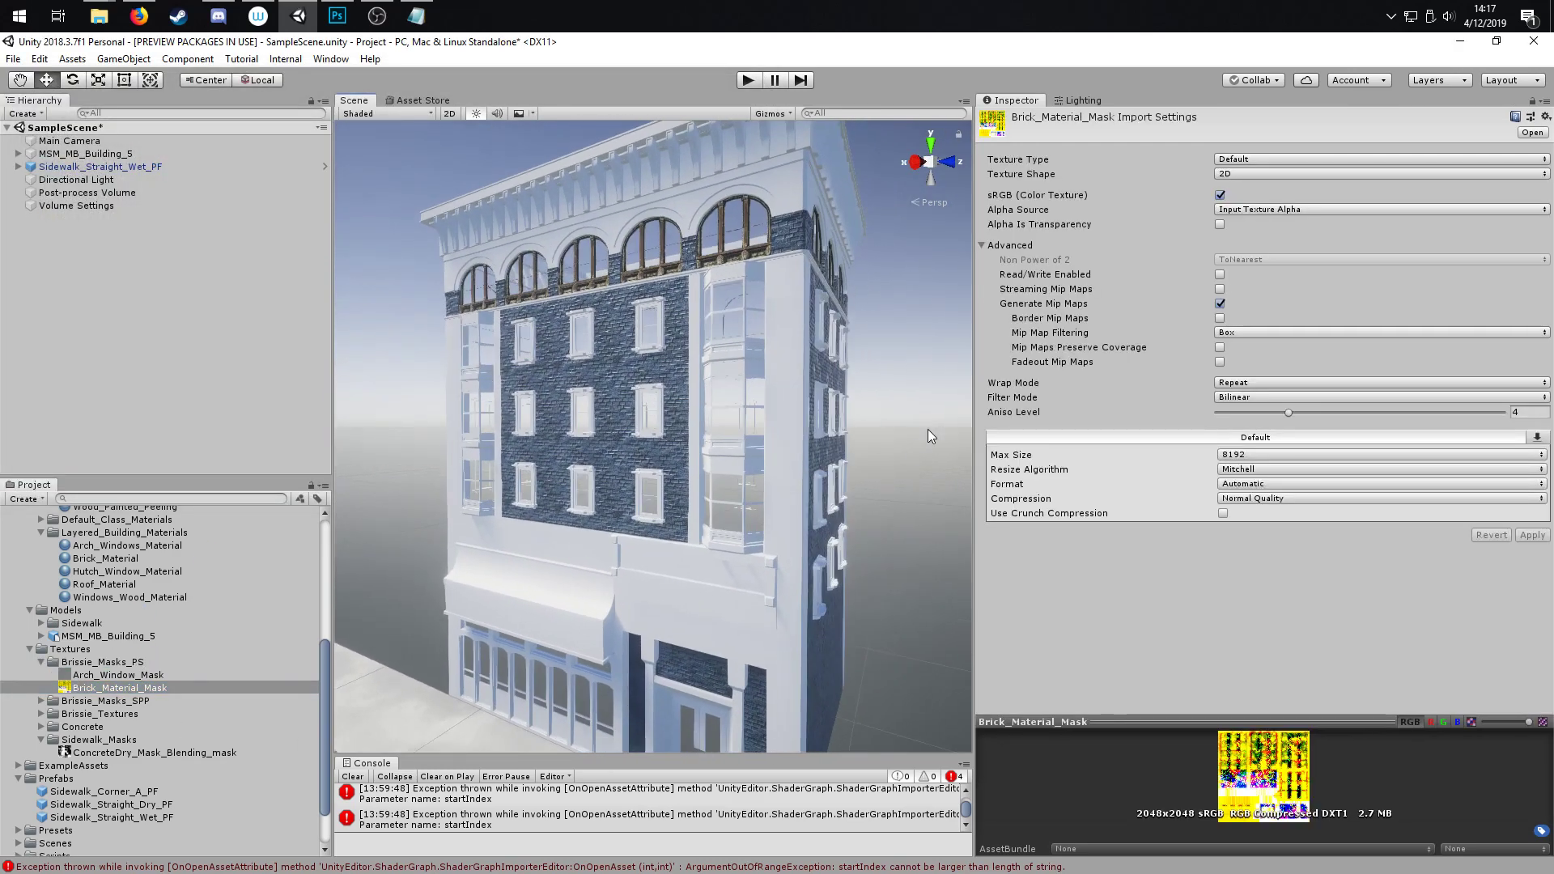
left_click(891, 409)
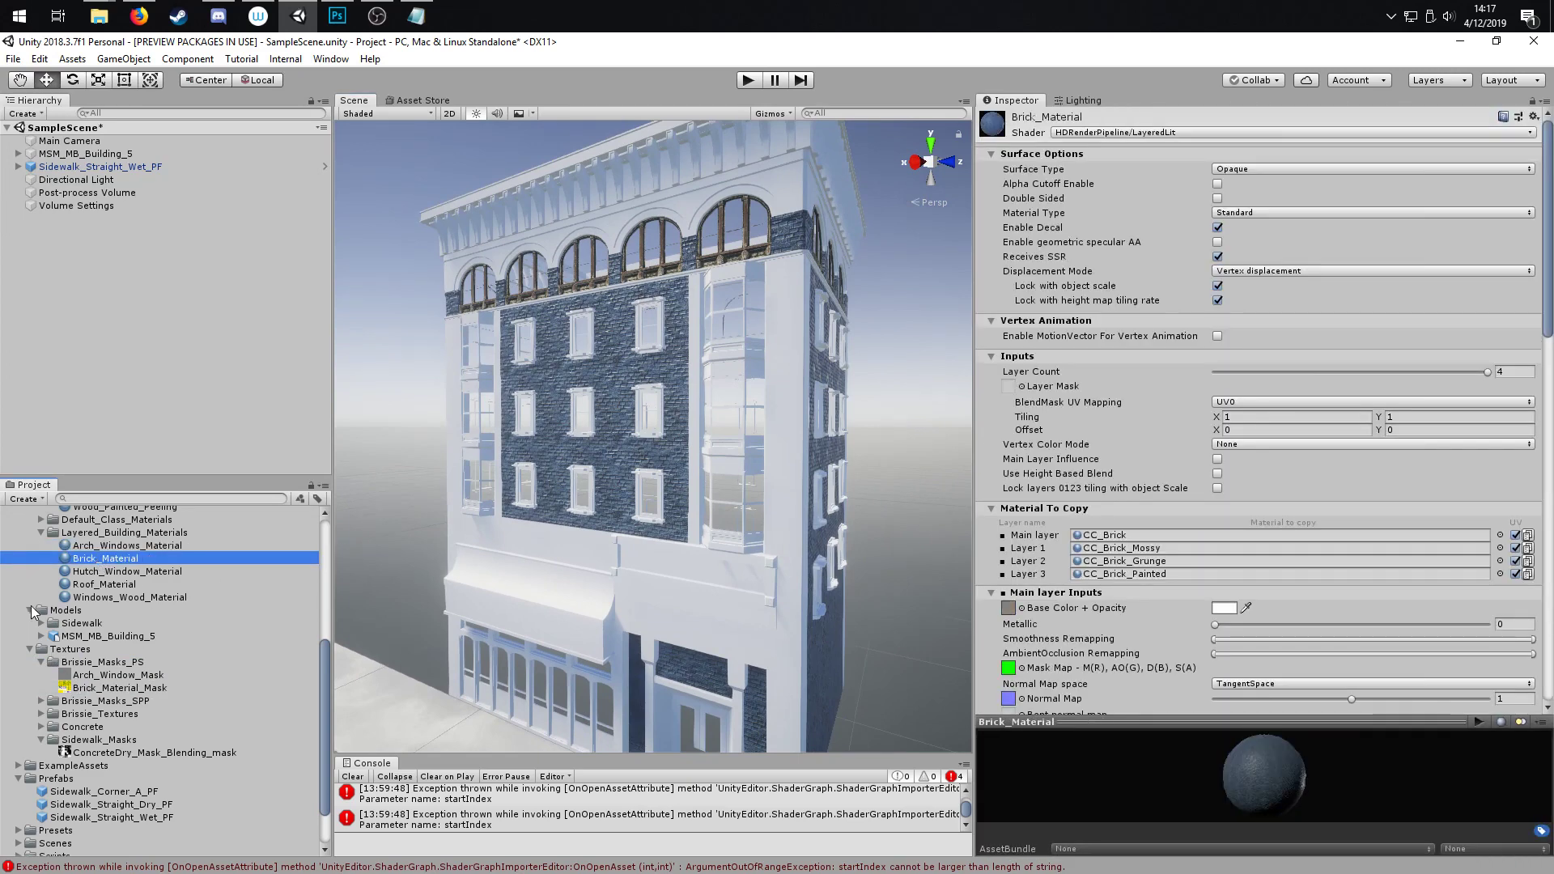
left_click_drag(679, 484, 733, 498, "alt")
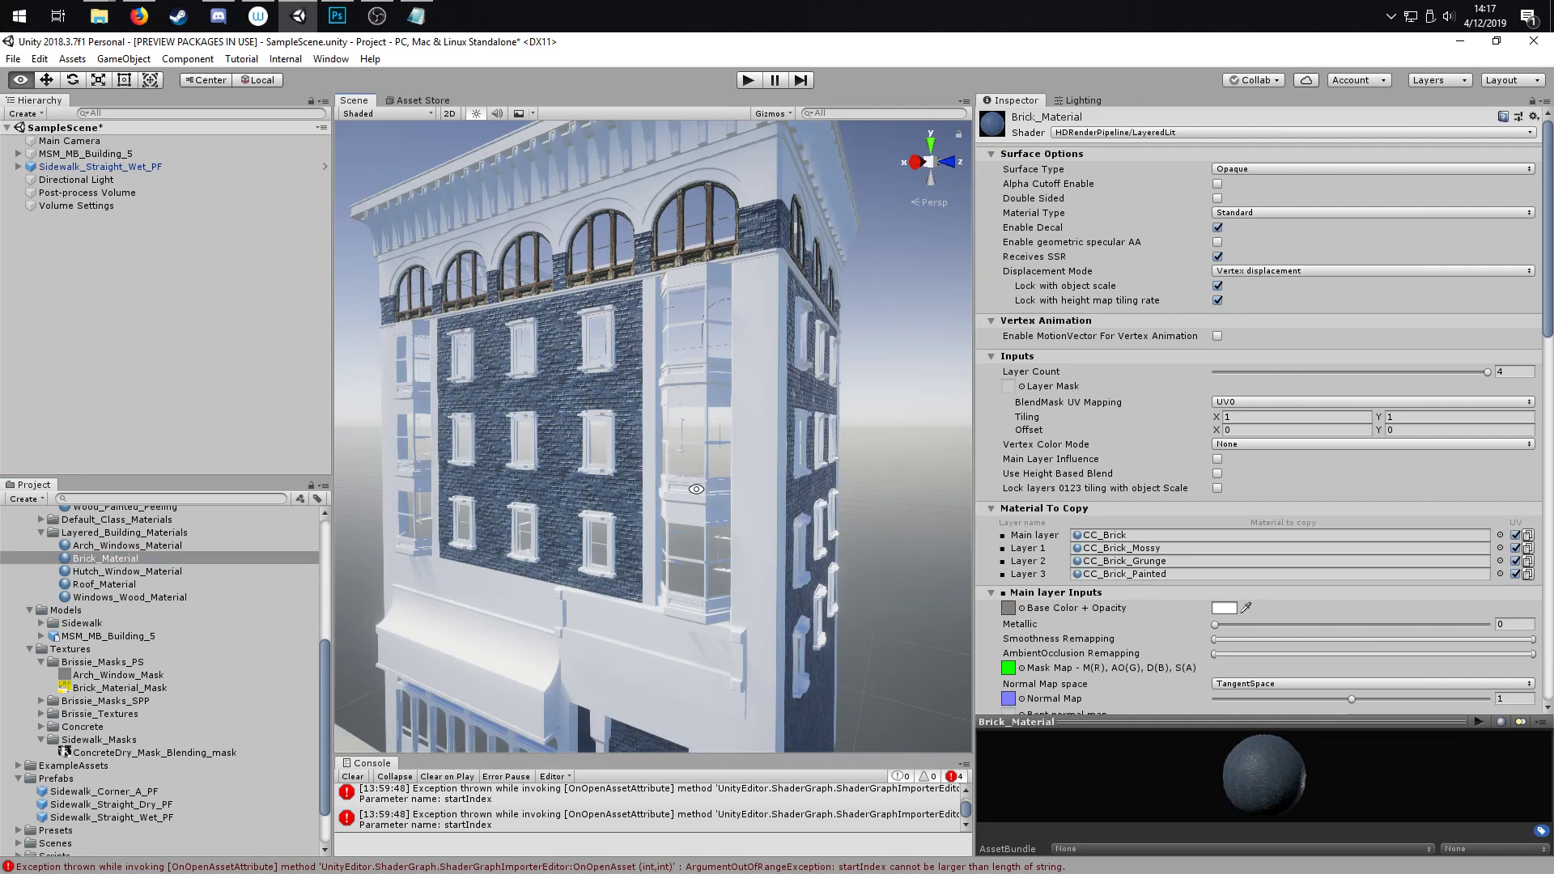
left_click_drag(105, 686, 1008, 388)
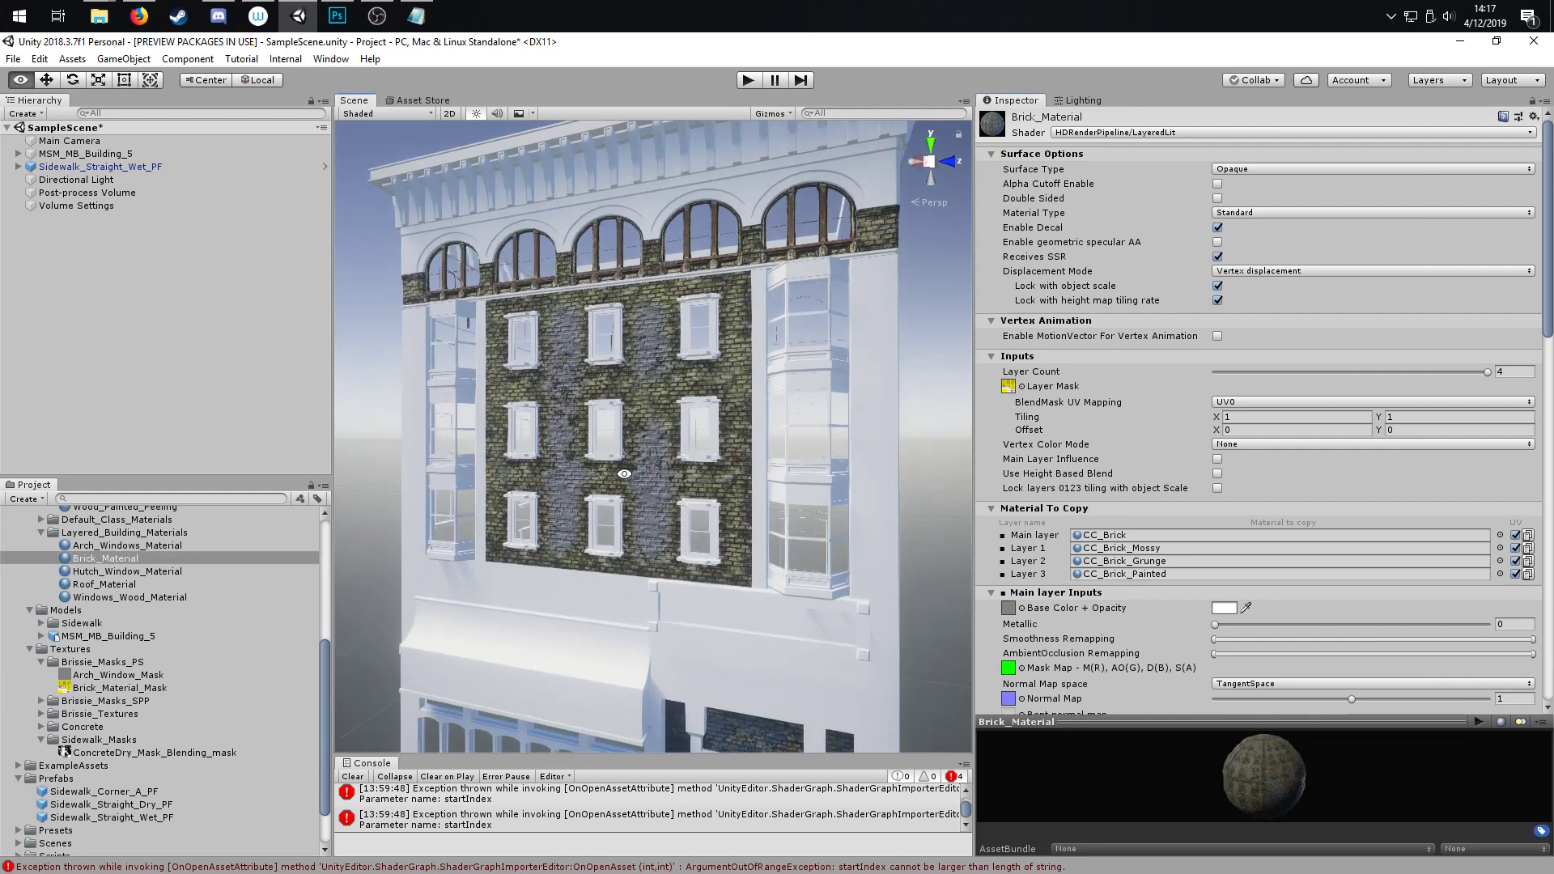